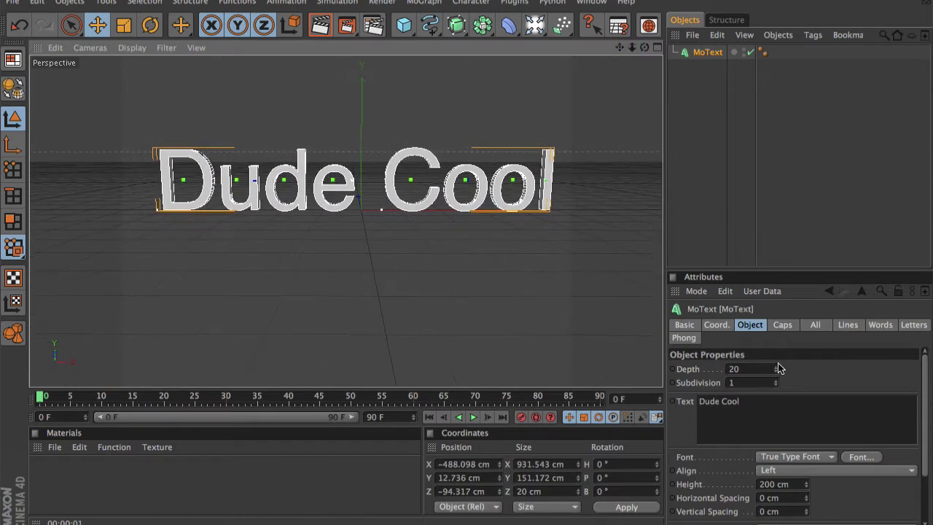
# Search the fonts for "bat" and set the MoText object's font to the BatmanForeverAlter family
pyautogui.click(861, 456)
pyautogui.scroll(-2, 433, 179)
pyautogui.scroll(-20, 433, 178)
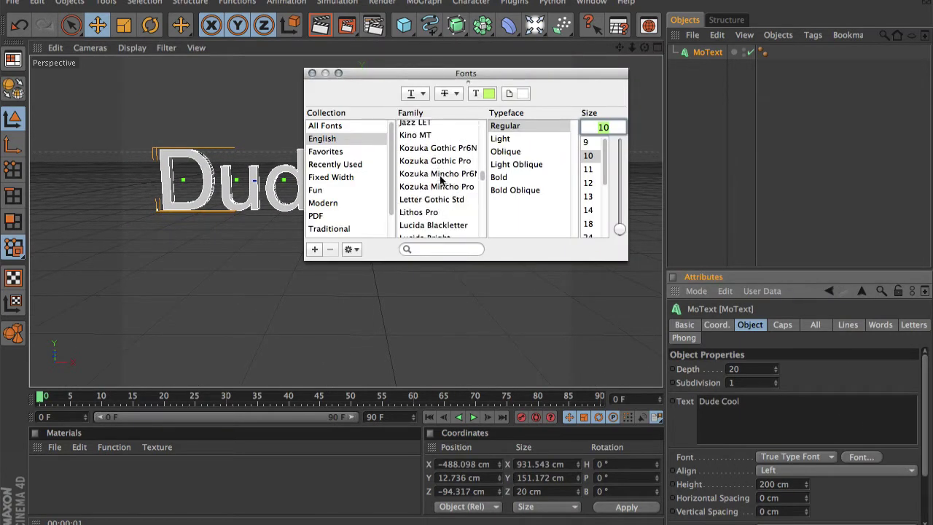
pyautogui.click(441, 249)
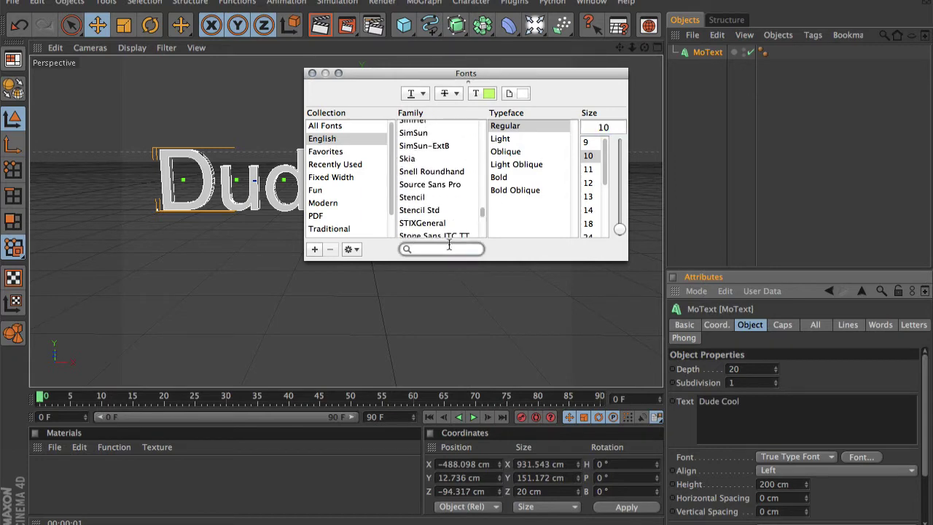
pyautogui.write('bat')
pyautogui.click(438, 126)
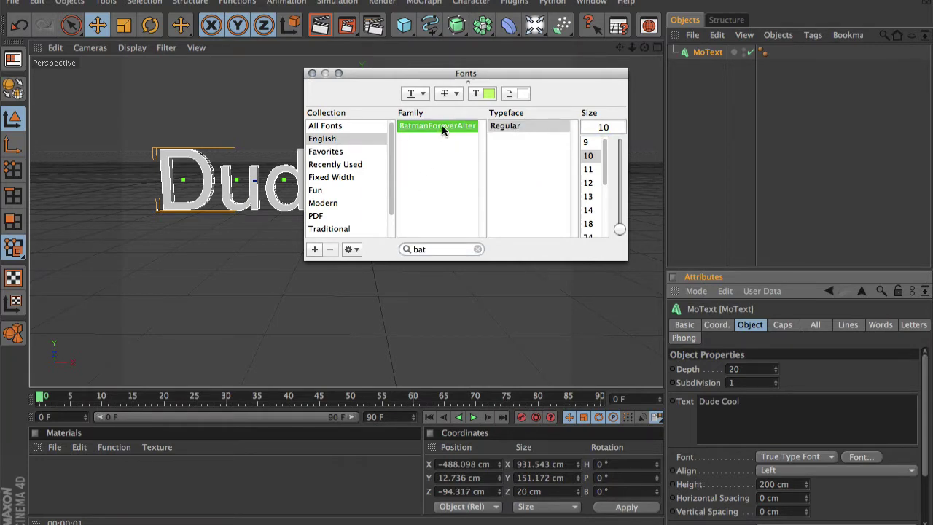
pyautogui.click(312, 73)
# Move the text to about X -685 cm, Y 135 cm and add an indented second line reading "Gaming"
pyautogui.scroll(-3, 414, 170)
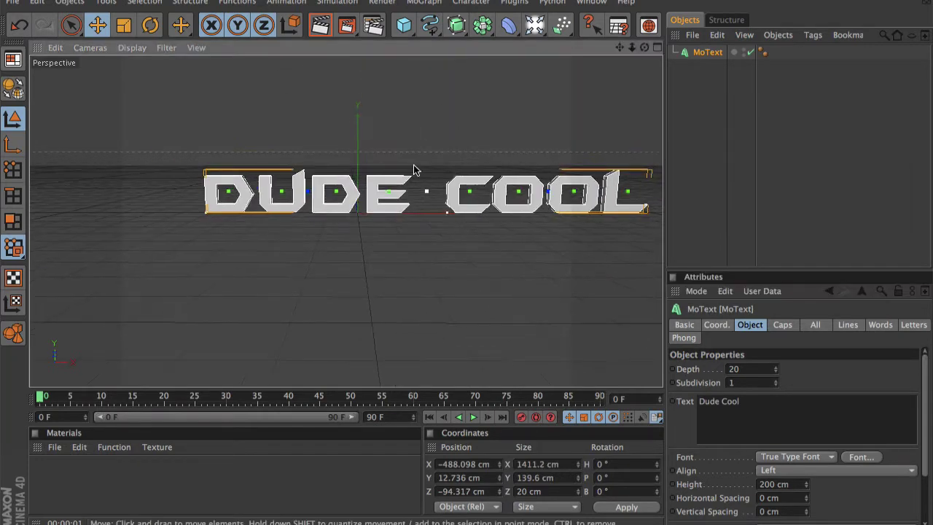
pyautogui.moveTo(541, 223); pyautogui.dragTo(479, 180)
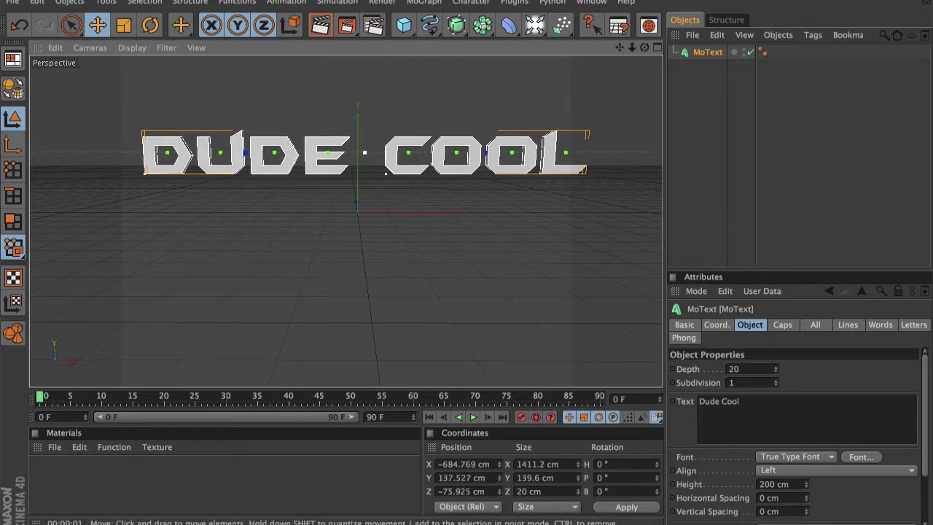
pyautogui.click(747, 384)
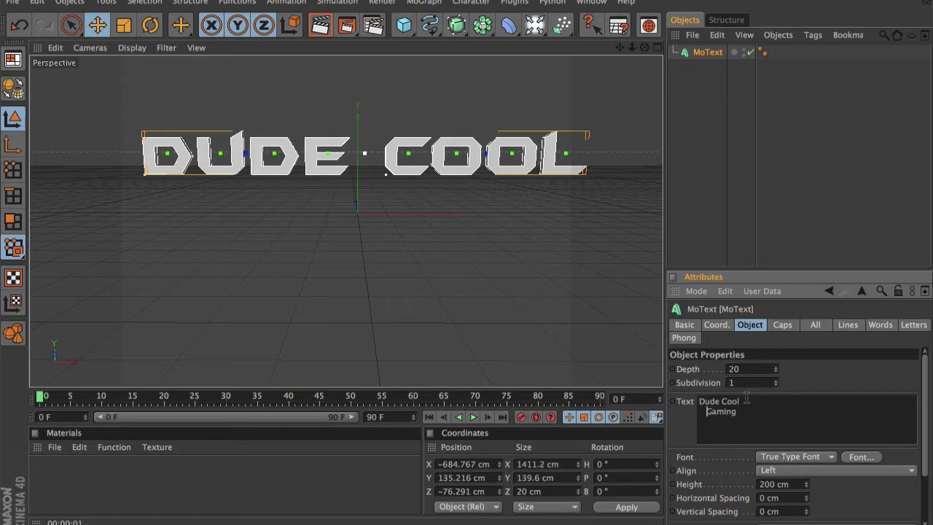
pyautogui.click(492, 244)
# Move the two-line text up to about X -713 cm, Y 253 cm, Z -58 cm
pyautogui.moveTo(383, 209); pyautogui.dragTo(373, 171)
pyautogui.scroll(5, 373, 170)
pyautogui.scroll(-5, 372, 171)
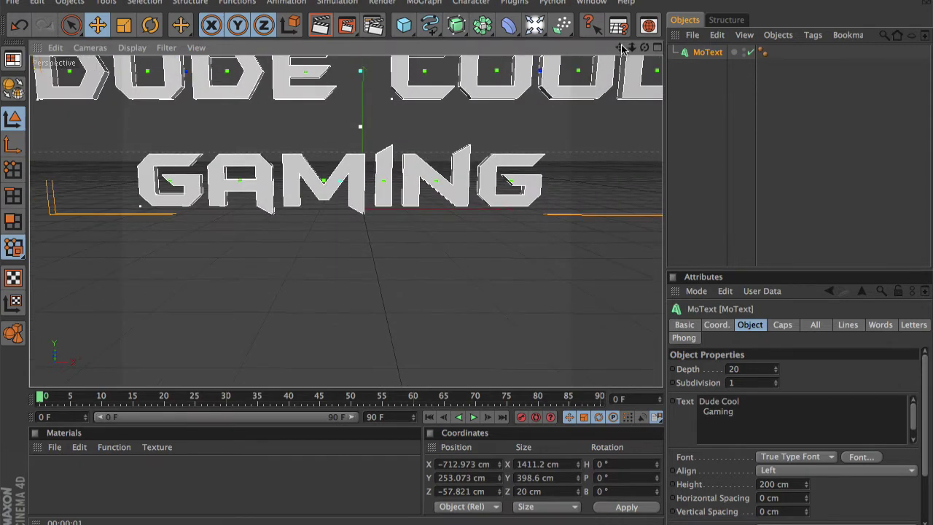
pyautogui.scroll(-3, 355, 89)
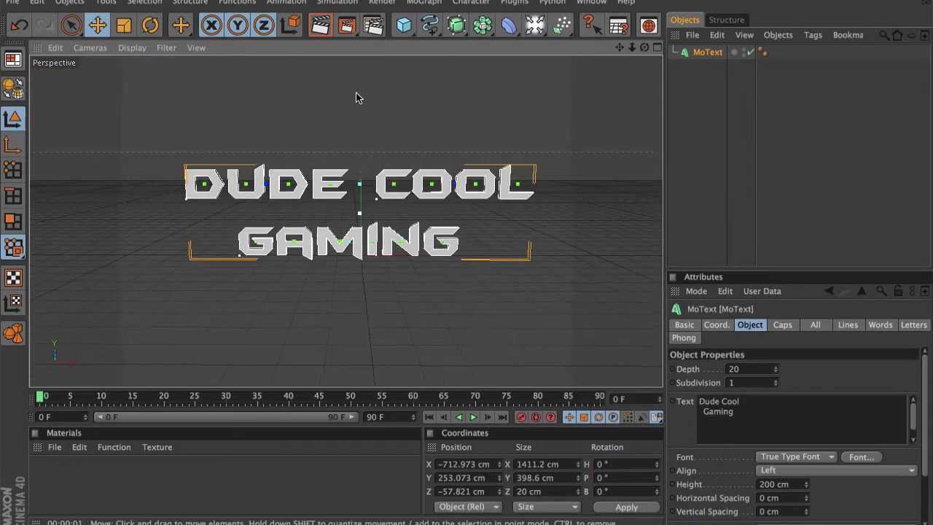
# Set the text's extrusion depth to 81 and deselect the text
pyautogui.scroll(2, 356, 92)
pyautogui.moveTo(620, 48)
pyautogui.mouseDown()
pyautogui.moveTo(598, 48)
pyautogui.moveTo(628, 48)
pyautogui.mouseUp()
pyautogui.scroll(2, 496, 83)
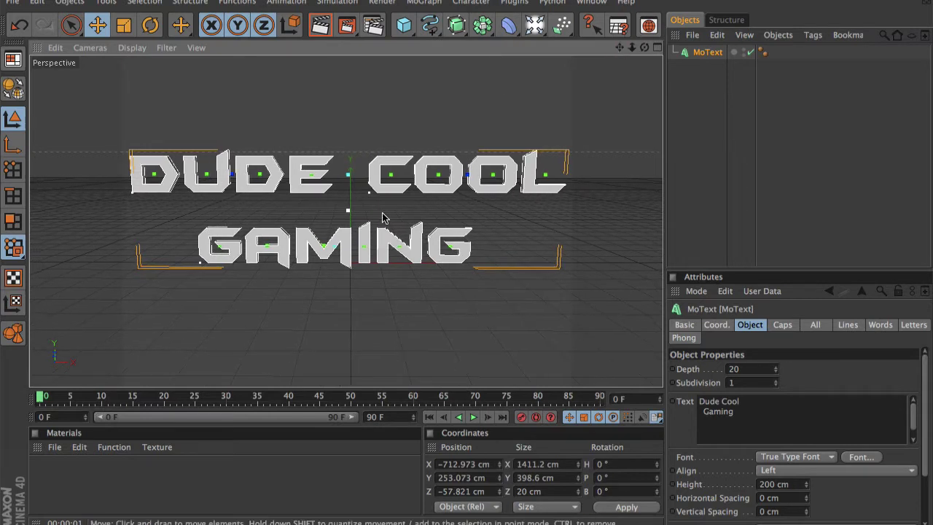
pyautogui.moveTo(776, 372); pyautogui.dragTo(773, 373)
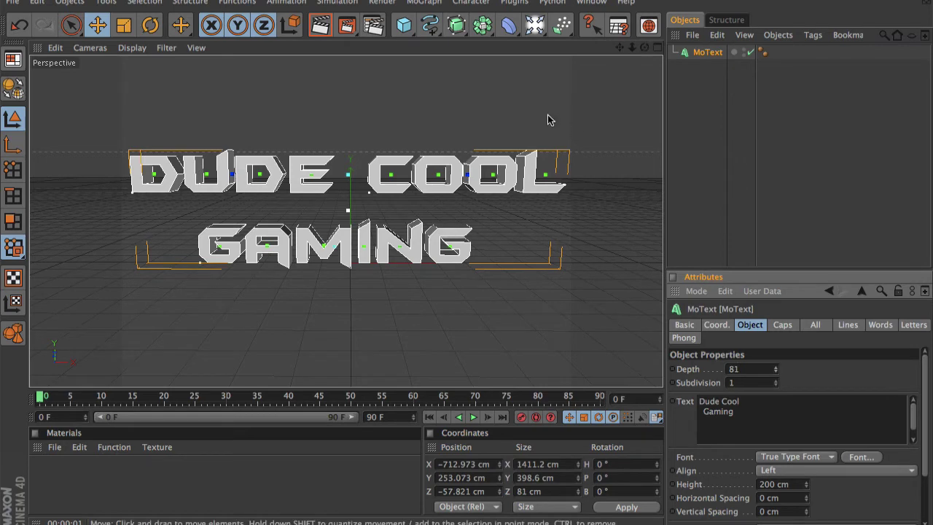
pyautogui.click(547, 120)
# Look through the Prime and Studio presets in the Content Browser, including the Dynamics and Hair folders under Simulation
pyautogui.hotkey('shift', 'F8')
pyautogui.click(189, 137)
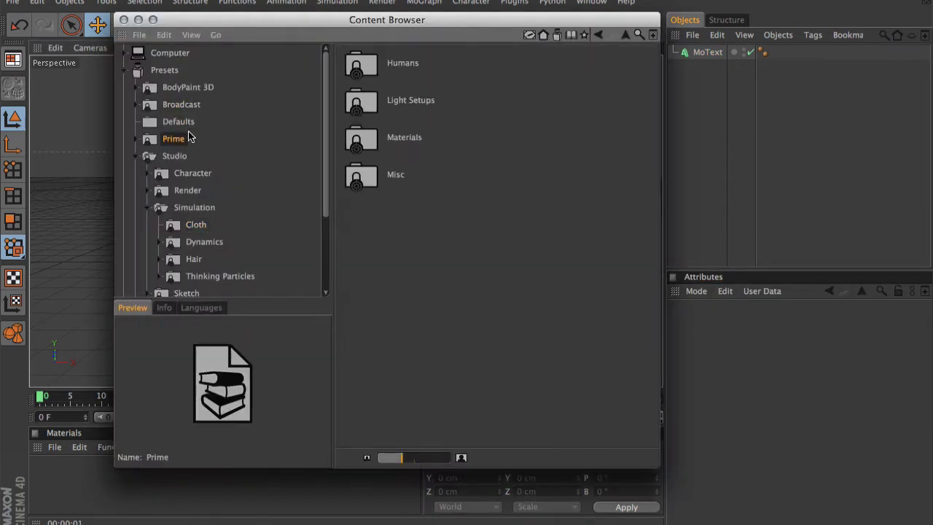
pyautogui.click(176, 155)
pyautogui.click(187, 172)
pyautogui.click(192, 207)
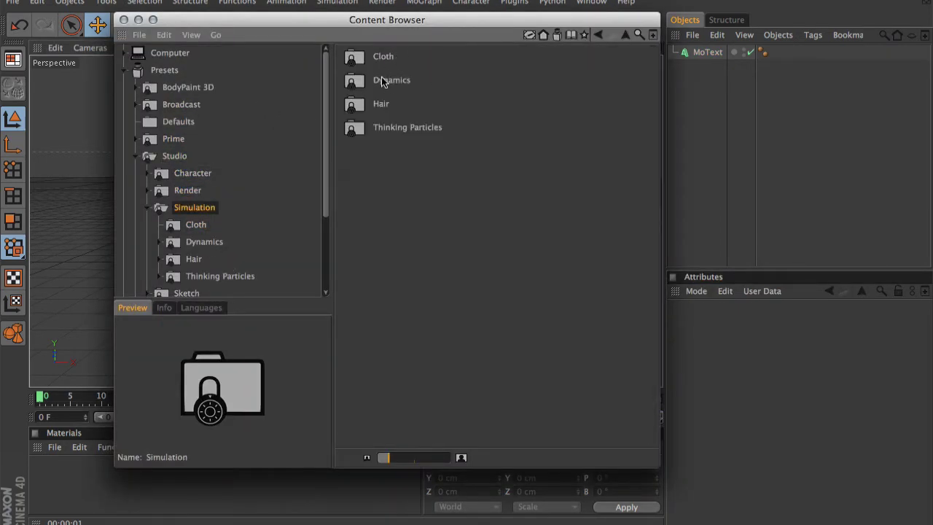
pyautogui.click(380, 104)
pyautogui.click(191, 241)
pyautogui.click(192, 258)
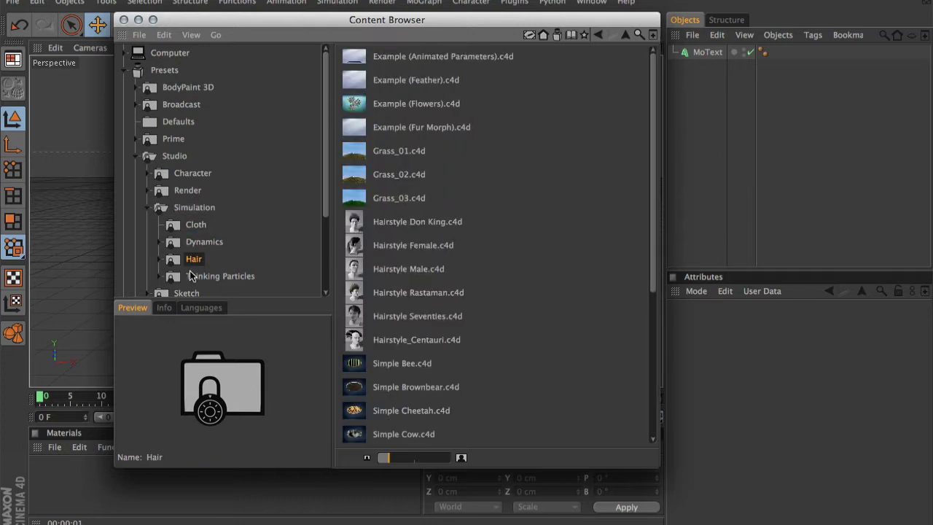
pyautogui.click(195, 282)
pyautogui.click(193, 252)
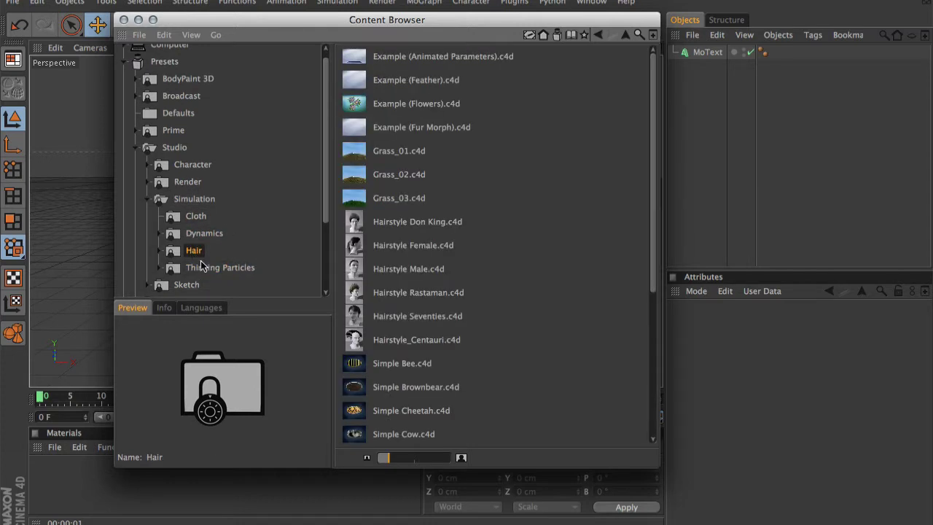
# Examine the Examples and Presets folders inside the Thinking Particles presets
pyautogui.click(202, 267)
pyautogui.doubleClick(390, 56)
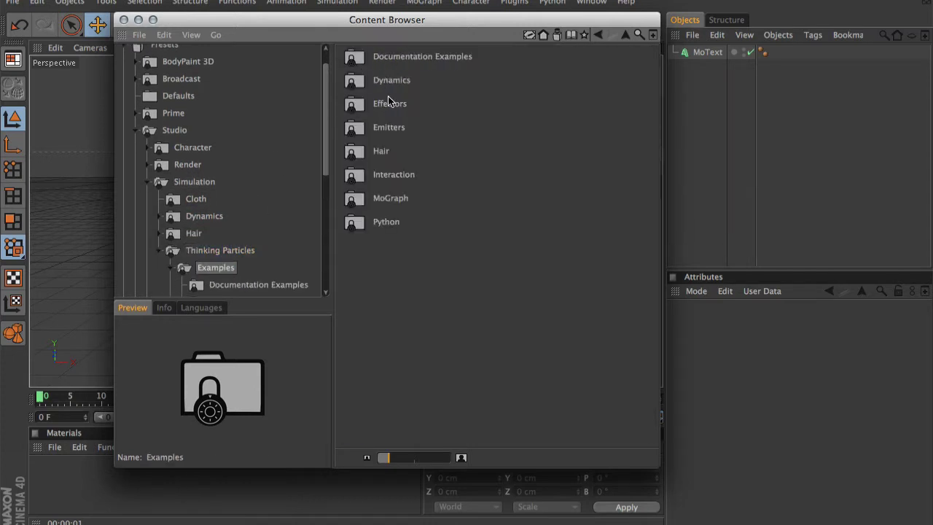
pyautogui.click(223, 252)
pyautogui.doubleClick(391, 79)
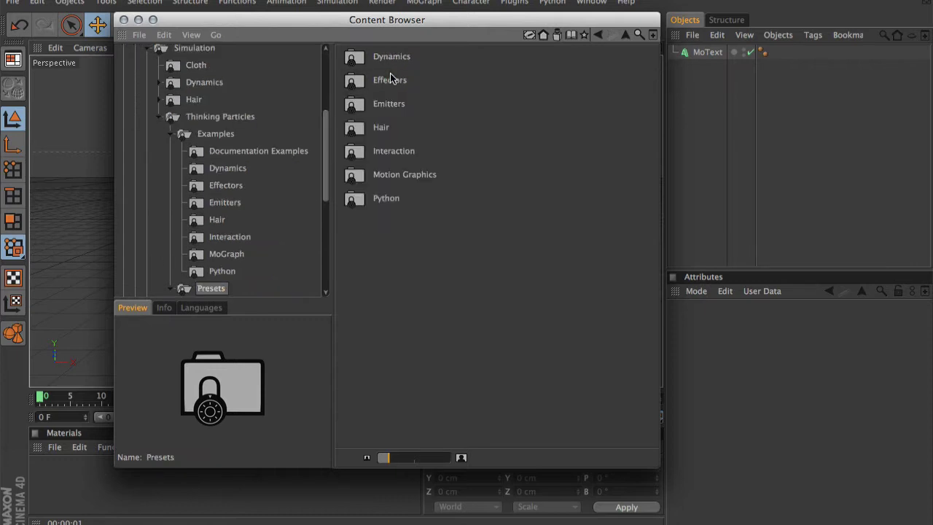
pyautogui.click(391, 80)
pyautogui.click(386, 103)
pyautogui.click(383, 83)
pyautogui.click(385, 58)
pyautogui.press('Down')
pyautogui.press('Down')
pyautogui.press('Down')
pyautogui.press('Down')
pyautogui.press('Down')
pyautogui.press('Up')
pyautogui.press('Up')
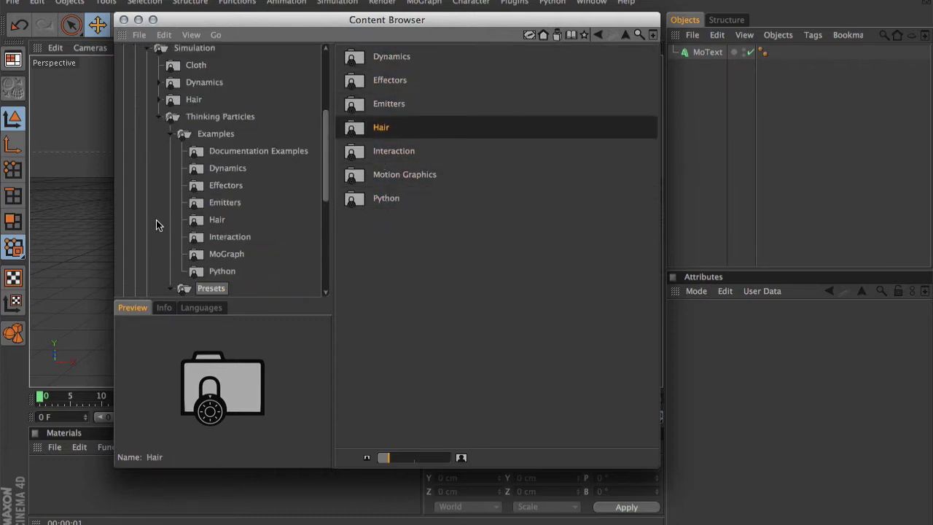
# Check the Thinking Particles example folders, including Effectors, Emitters, Hair, MoGraph and Dynamics
pyautogui.click(226, 185)
pyautogui.click(224, 202)
pyautogui.click(216, 220)
pyautogui.click(226, 254)
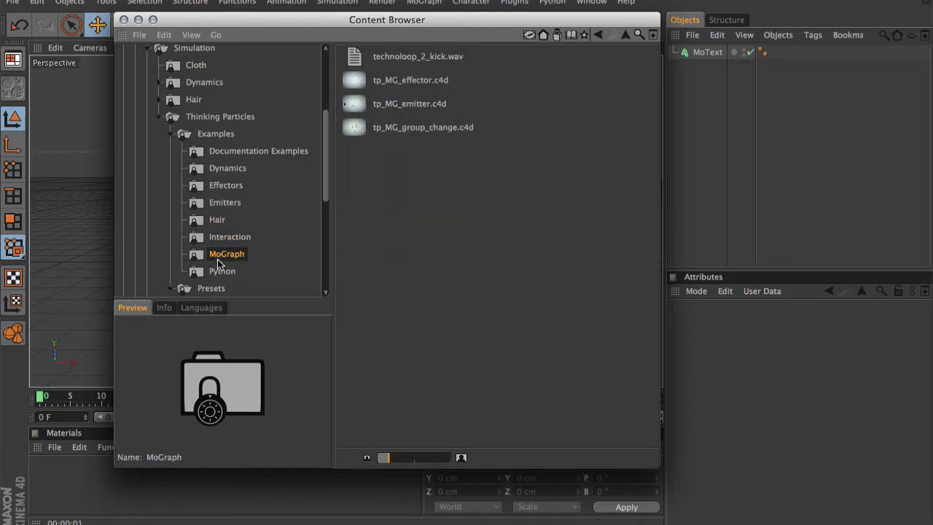
pyautogui.click(224, 203)
pyautogui.click(228, 167)
pyautogui.click(215, 135)
pyautogui.click(218, 117)
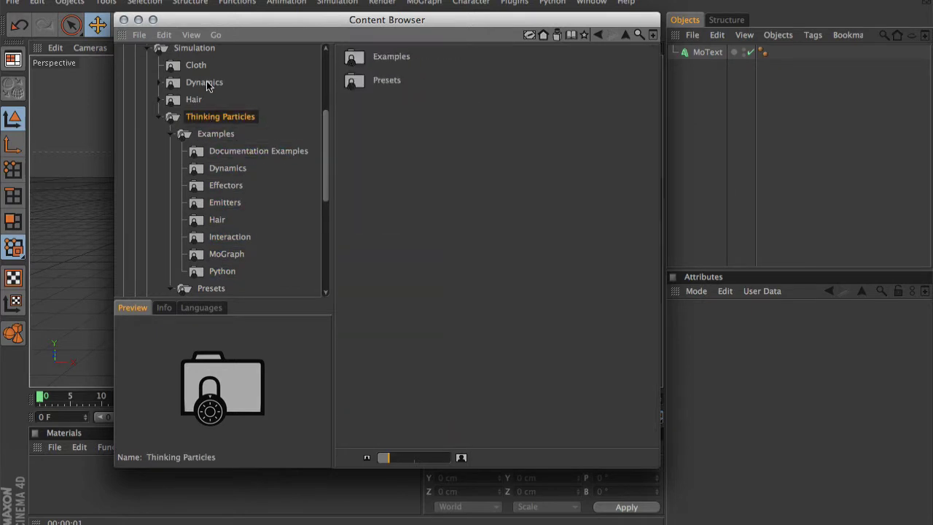
pyautogui.click(222, 137)
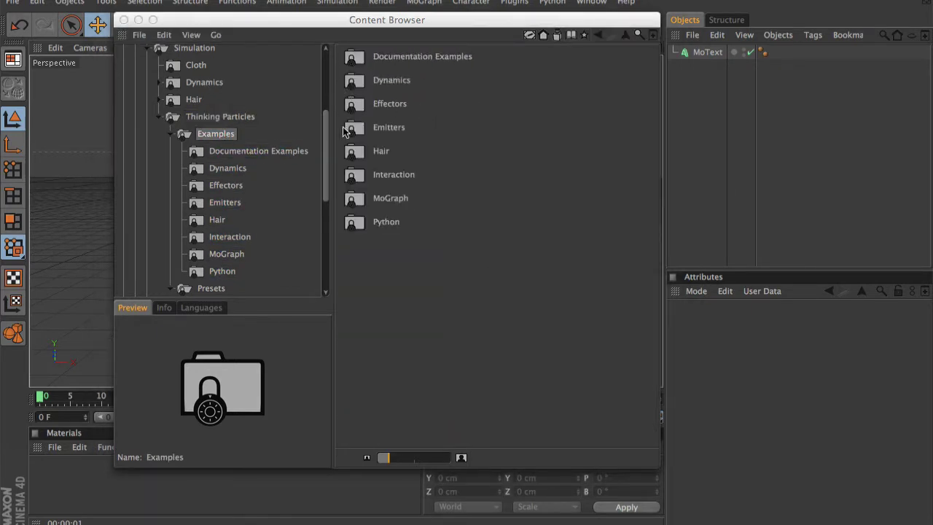
# Review the remaining Simulation and Studio preset folders and the Prime folder, and close the Content Browser
pyautogui.click(196, 98)
pyautogui.click(188, 79)
pyautogui.scroll(4, 182, 80)
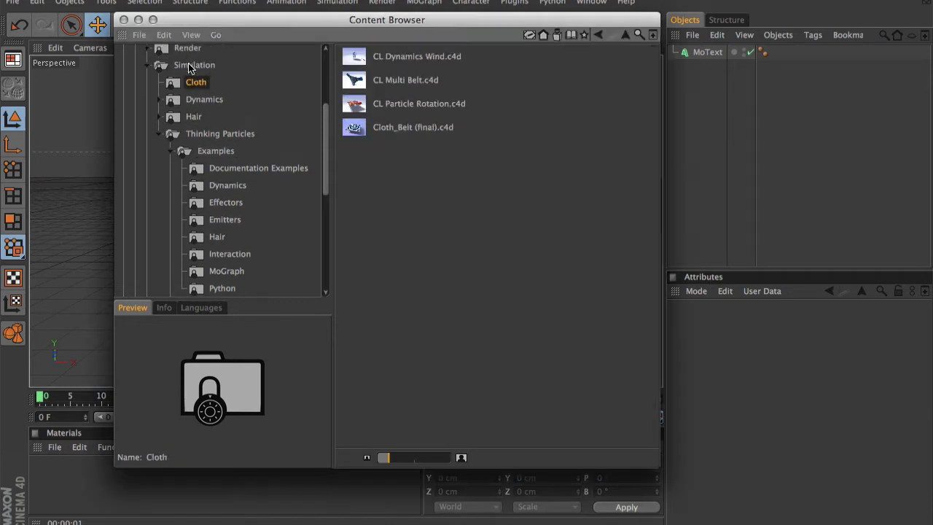
pyautogui.click(182, 68)
pyautogui.click(183, 86)
pyautogui.click(187, 102)
pyautogui.scroll(3, 182, 102)
pyautogui.click(175, 121)
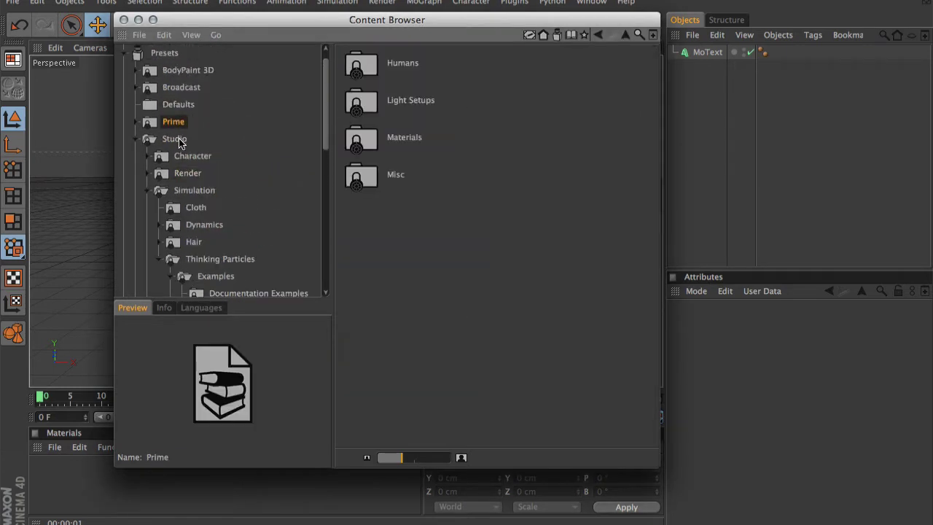
pyautogui.click(124, 20)
# Create a new material and enable its Reflection channel at 24% brightness
pyautogui.doubleClick(75, 475)
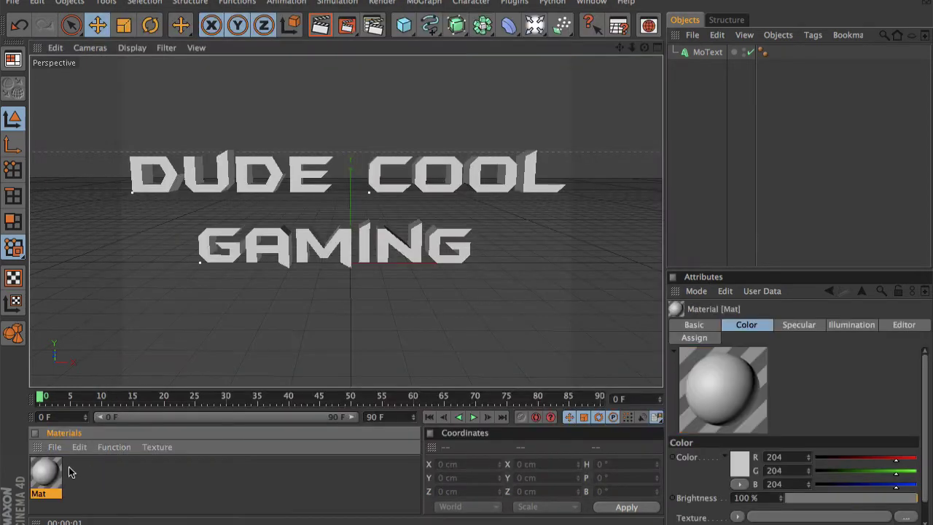
pyautogui.doubleClick(45, 473)
pyautogui.click(291, 264)
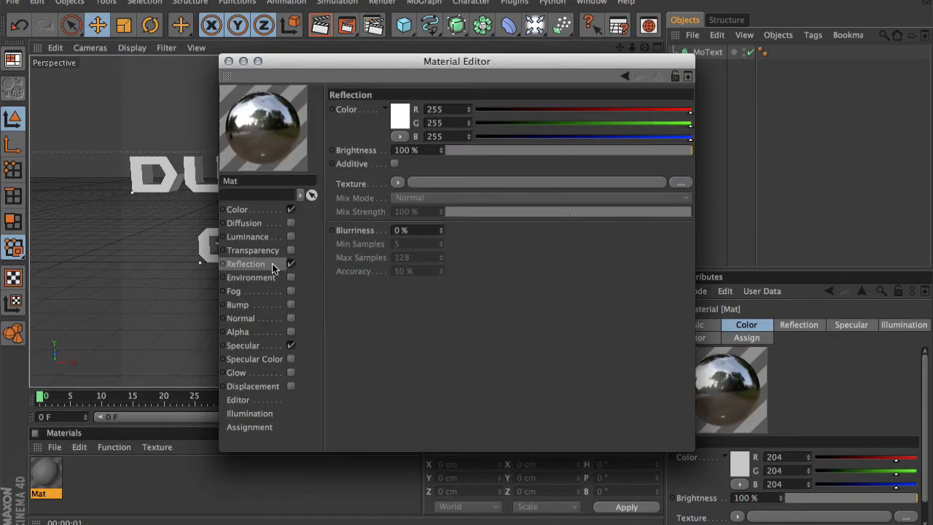
pyautogui.moveTo(566, 151); pyautogui.dragTo(505, 152)
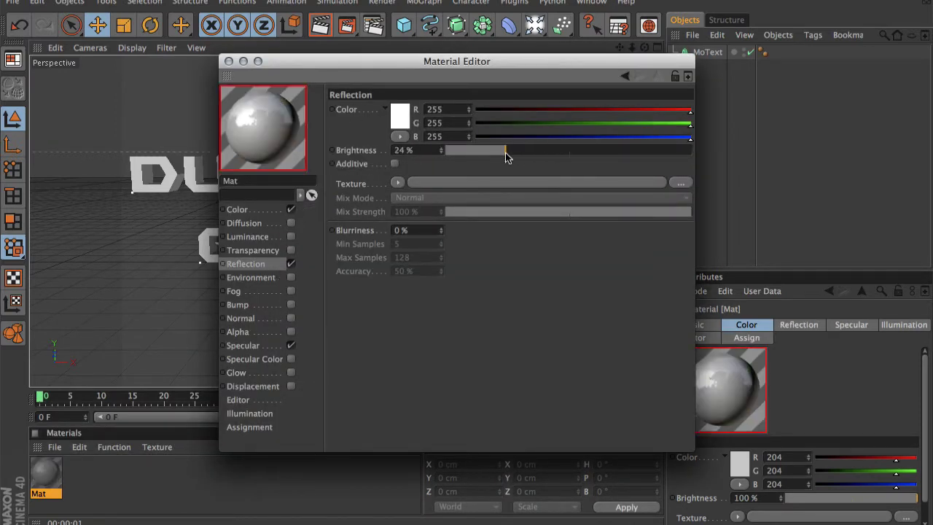
# Set the material's reflection color to deep blue, RGB 33, 23, 183
pyautogui.click(406, 122)
pyautogui.click(500, 145)
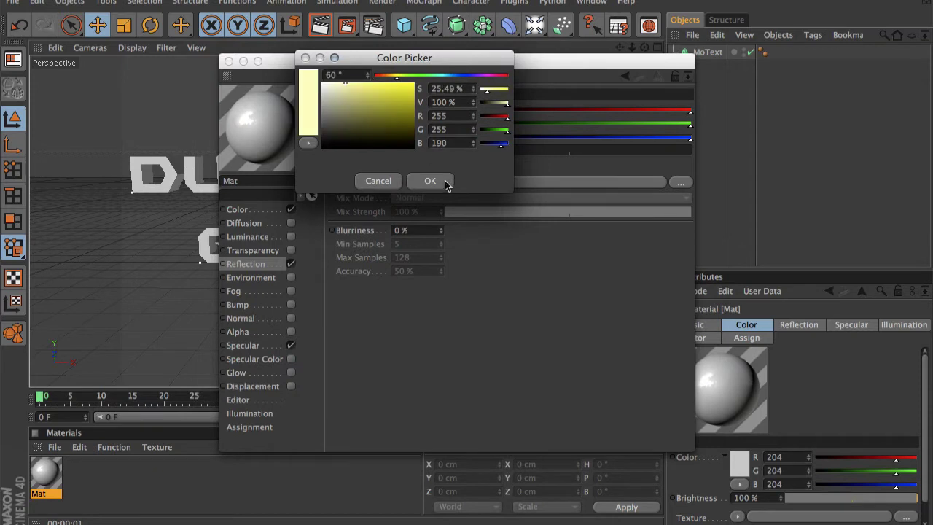
pyautogui.click(465, 77)
pyautogui.moveTo(397, 93); pyautogui.dragTo(403, 101)
pyautogui.click(430, 180)
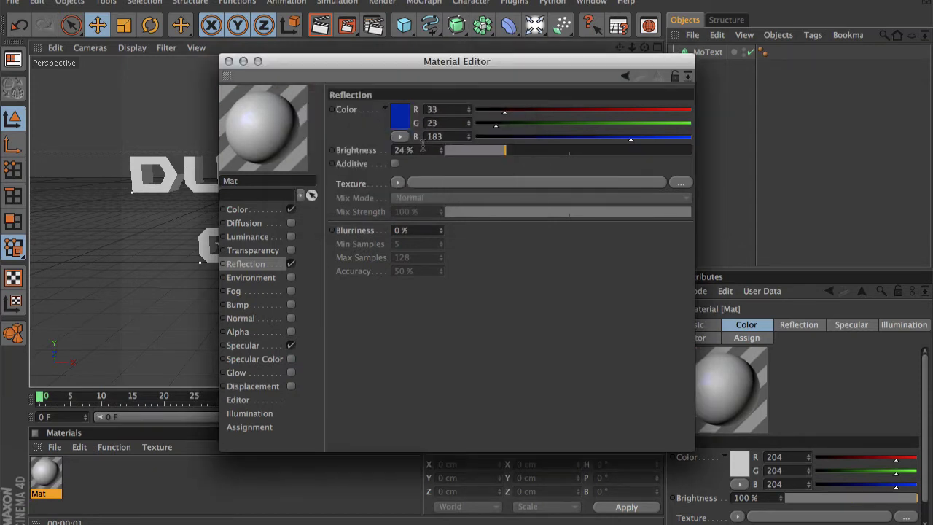
# Set the material's base color to blue, RGB 42, 73, 178
pyautogui.click(241, 210)
pyautogui.click(401, 117)
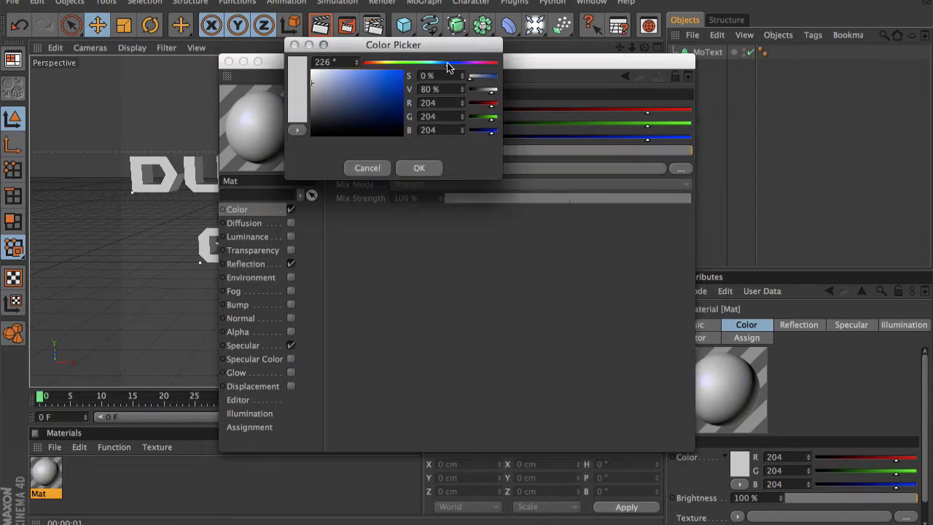
pyautogui.click(381, 91)
pyautogui.click(419, 168)
# Enable the material's Glow channel with an inner strength of 76% and an outer strength of 404%
pyautogui.click(241, 291)
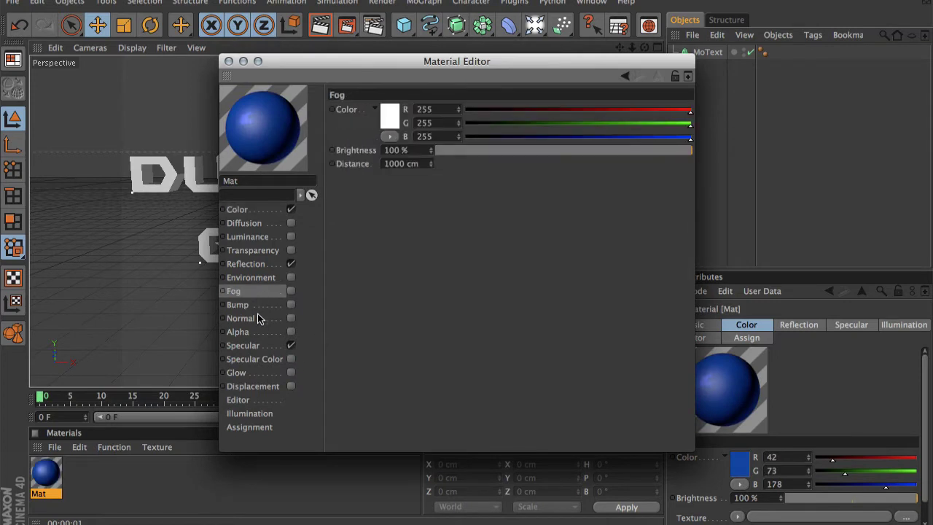
pyautogui.click(248, 332)
pyautogui.click(291, 373)
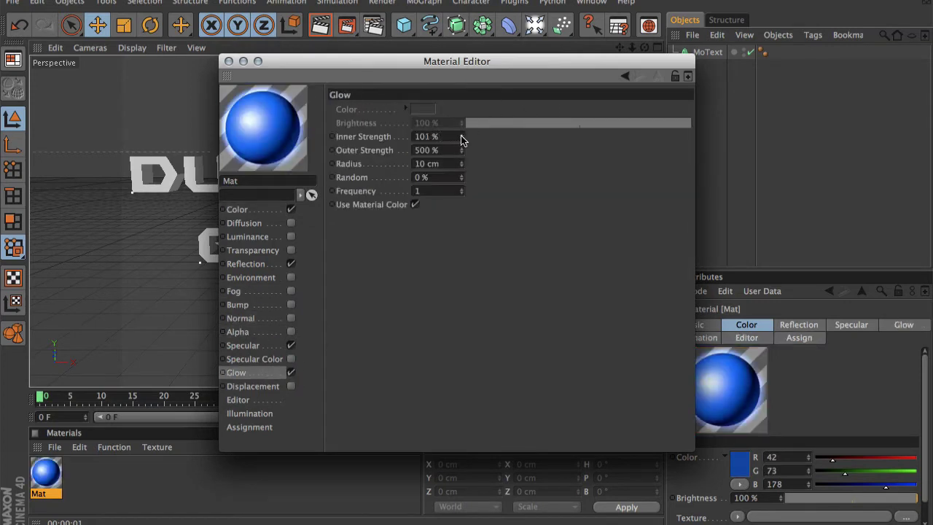
pyautogui.moveTo(462, 137); pyautogui.dragTo(463, 151)
# Look over the material's Normal, Fog, Environment, Transparency, Diffusion and Color channels and close the material editor
pyautogui.click(256, 317)
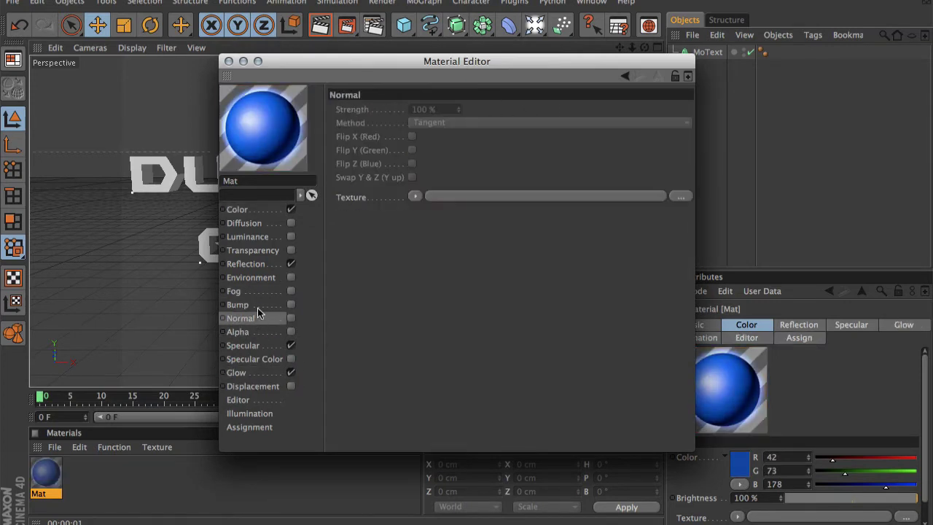
pyautogui.click(241, 291)
pyautogui.click(251, 277)
pyautogui.click(252, 250)
pyautogui.click(244, 222)
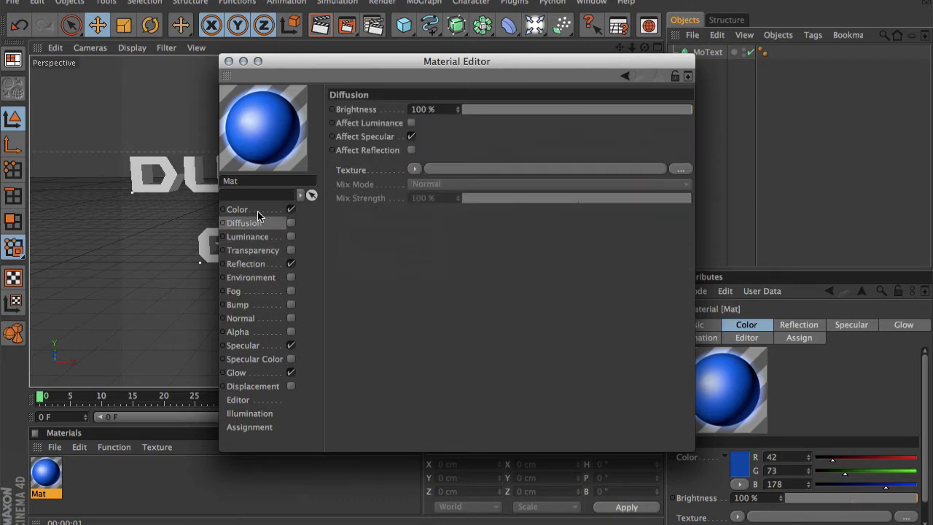
pyautogui.click(257, 210)
pyautogui.click(229, 61)
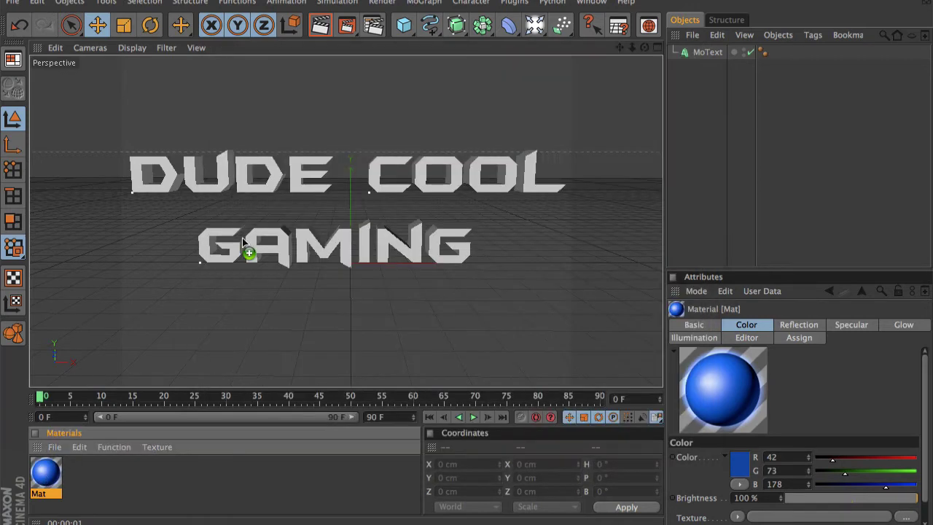
# Apply the blue glowing material to the text and render the perspective view
pyautogui.moveTo(244, 243); pyautogui.dragTo(247, 245)
pyautogui.click(328, 27)
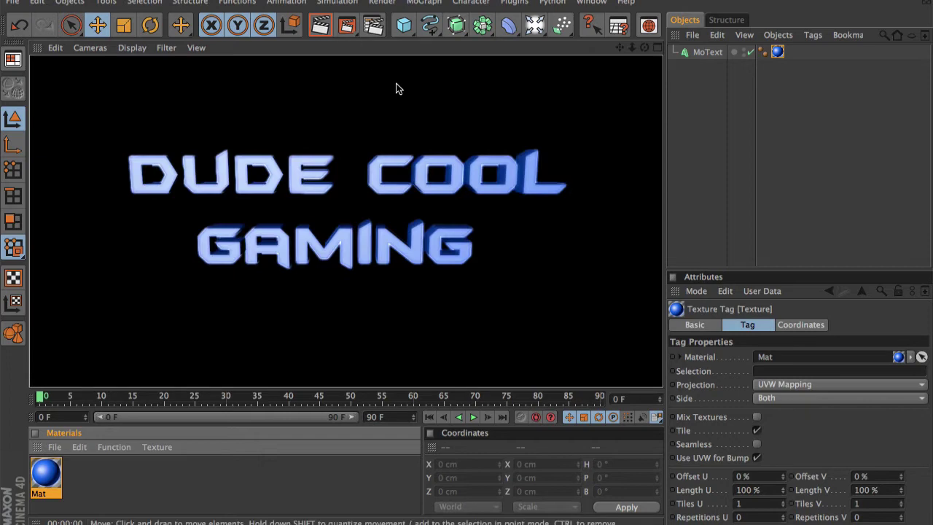
# Check the blue material's Glow settings and close the material editor
pyautogui.doubleClick(45, 472)
pyautogui.click(237, 373)
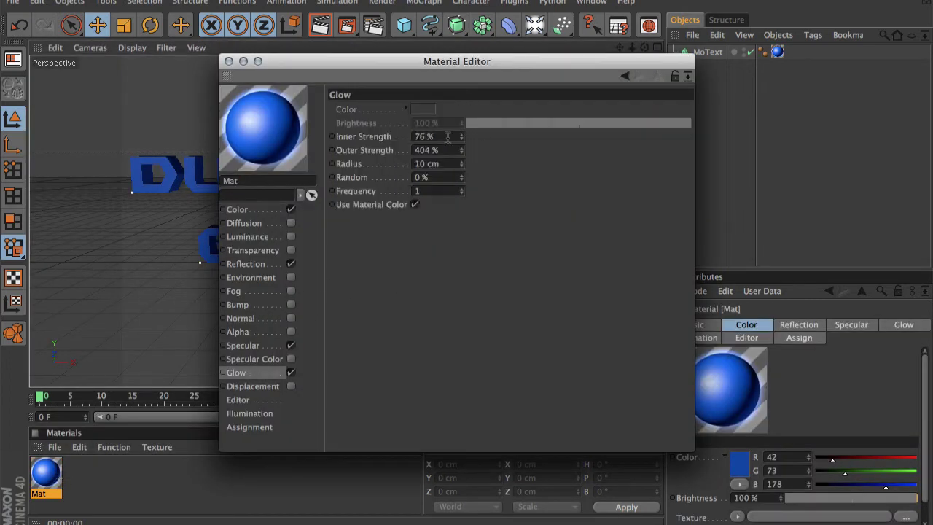
pyautogui.click(229, 61)
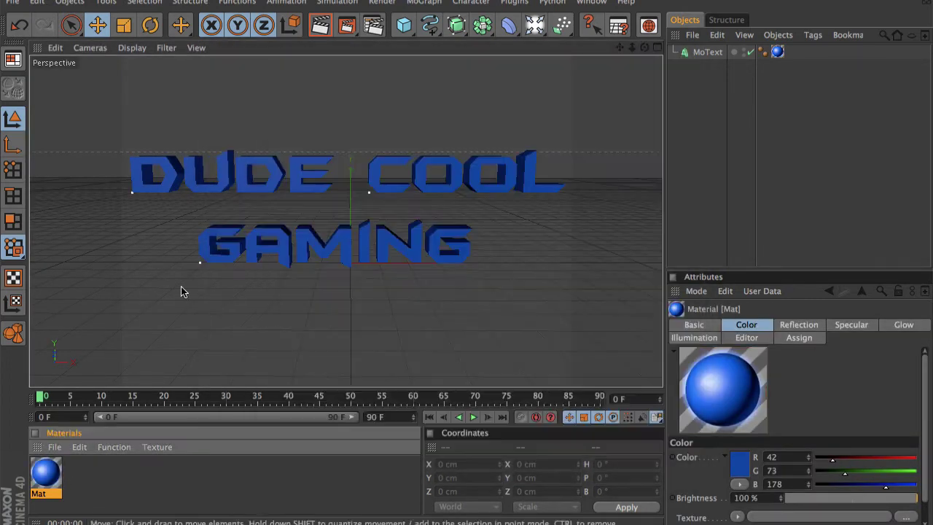
# Apply the blue material to the text a second time and render the perspective view
pyautogui.moveTo(45, 472); pyautogui.dragTo(209, 247)
pyautogui.click(326, 28)
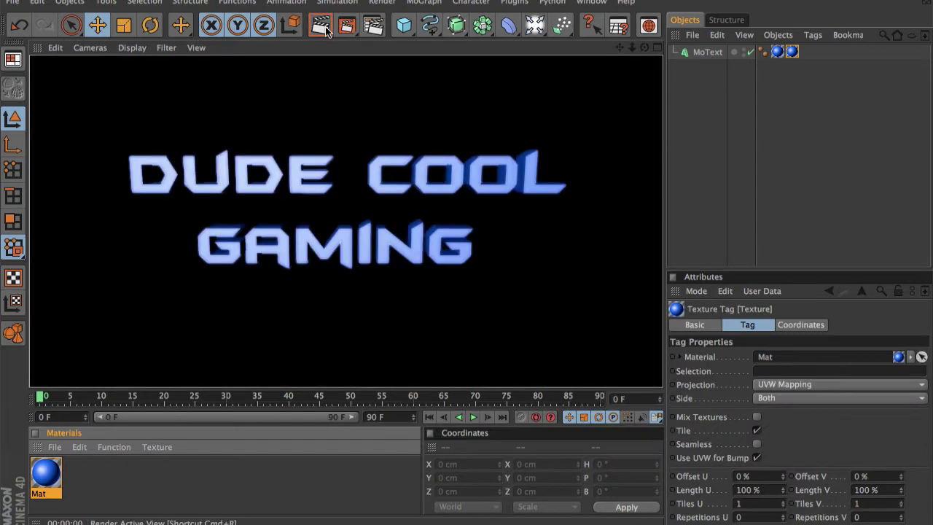
pyautogui.click(576, 88)
pyautogui.moveTo(644, 47); pyautogui.dragTo(665, 49)
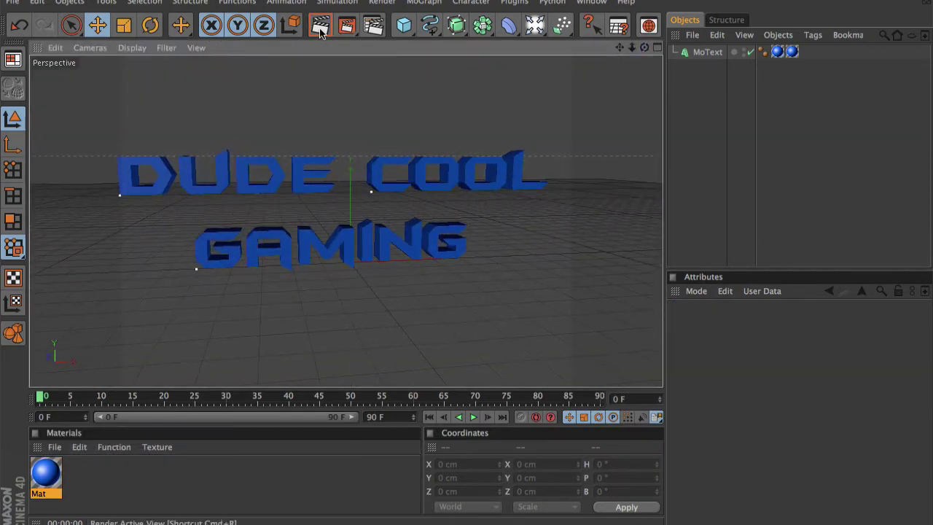
pyautogui.click(320, 26)
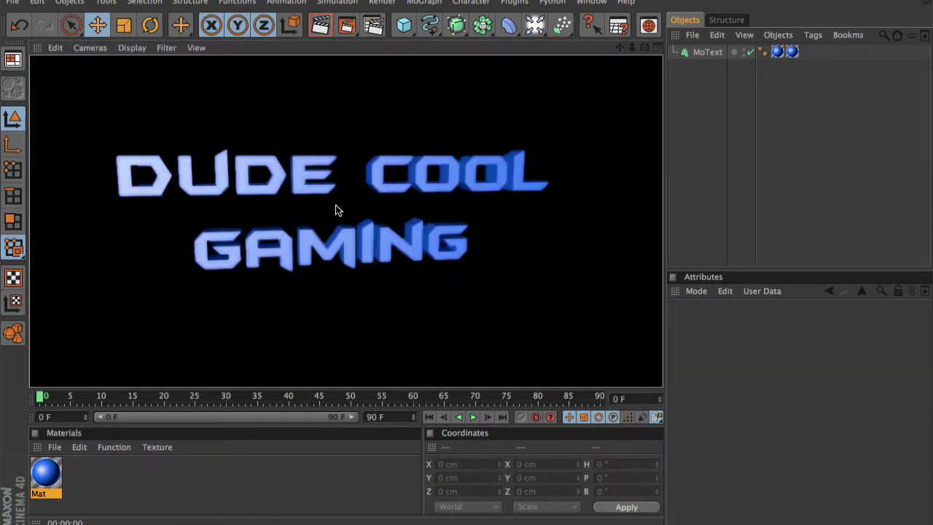
# Add an omni light, move it above the text and render the view
pyautogui.click(366, 121)
pyautogui.click(536, 26)
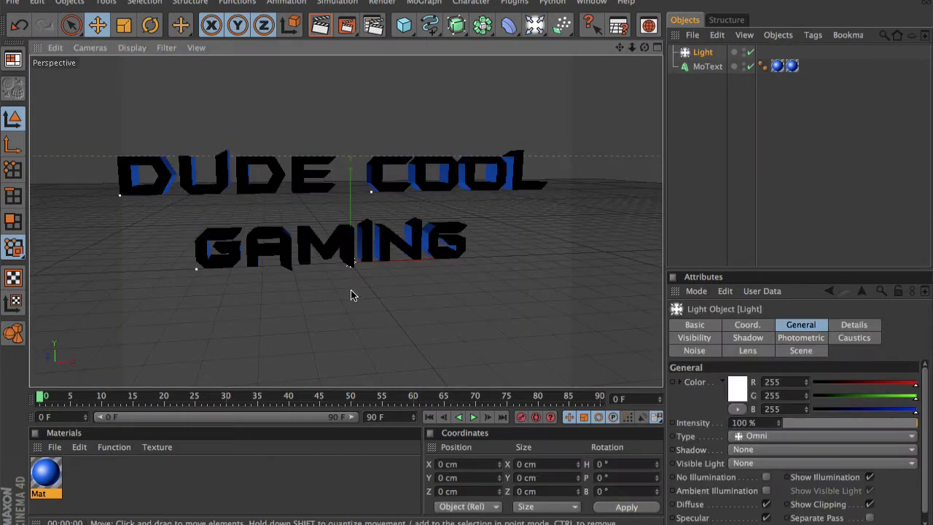
pyautogui.moveTo(352, 293); pyautogui.dragTo(346, 84)
pyautogui.moveTo(644, 48); pyautogui.dragTo(703, 64)
pyautogui.moveTo(345, 63); pyautogui.dragTo(415, 129)
pyautogui.moveTo(645, 48)
pyautogui.mouseDown()
pyautogui.moveTo(615, 48)
pyautogui.moveTo(647, 48)
pyautogui.mouseUp()
pyautogui.click(403, 207)
pyautogui.scroll(3, 386, 192)
pyautogui.click(321, 28)
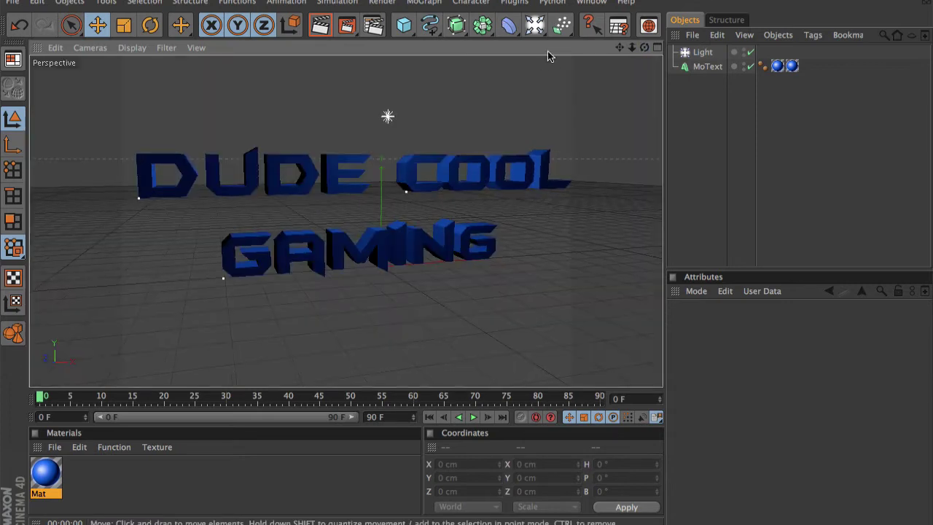
# Add a second omni light near the start of the text at X -533.209, Y 138.57, Z 179.536 cm and render the view
pyautogui.click(535, 26)
pyautogui.moveTo(379, 267); pyautogui.dragTo(210, 223)
pyautogui.click(321, 27)
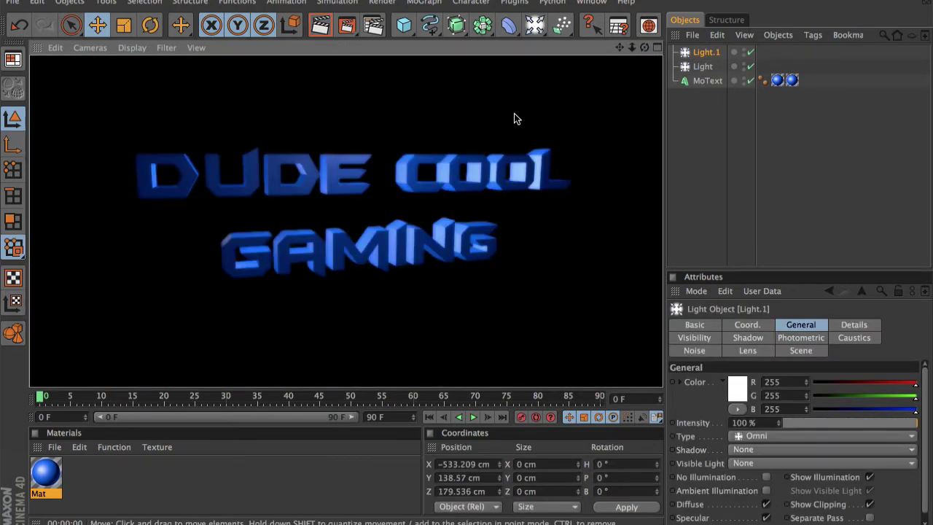
pyautogui.moveTo(645, 48); pyautogui.dragTo(603, 48)
pyautogui.keyDown('alt'); pyautogui.moveTo(494, 165); pyautogui.dragTo(496, 56); pyautogui.keyUp('alt')
pyautogui.click(319, 28)
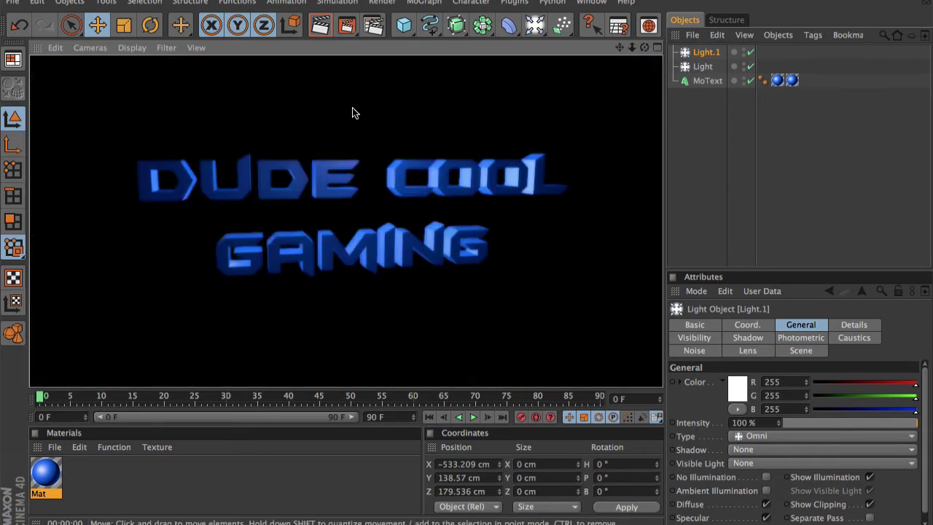
pyautogui.click(352, 107)
# Set the render output width to 1280 pixels
pyautogui.click(374, 26)
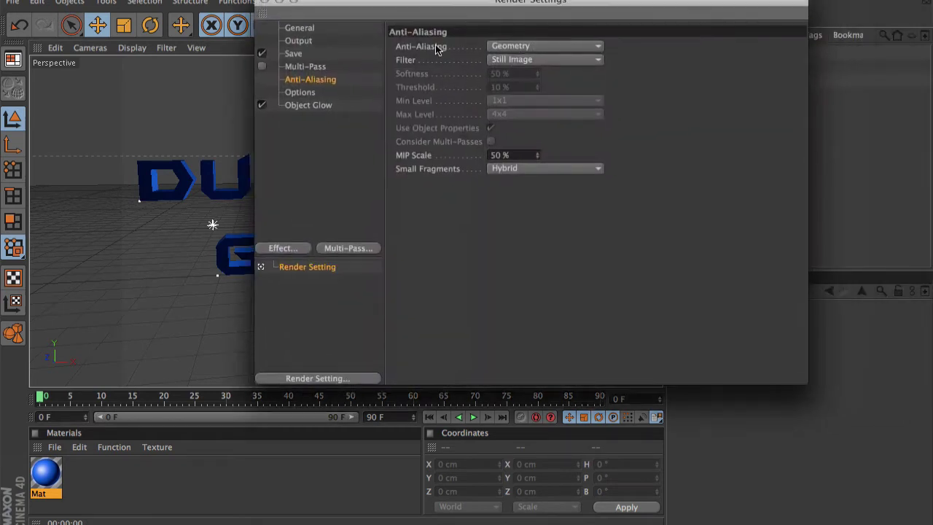
pyautogui.click(299, 41)
pyautogui.write('1280')
pyautogui.press('Tab')
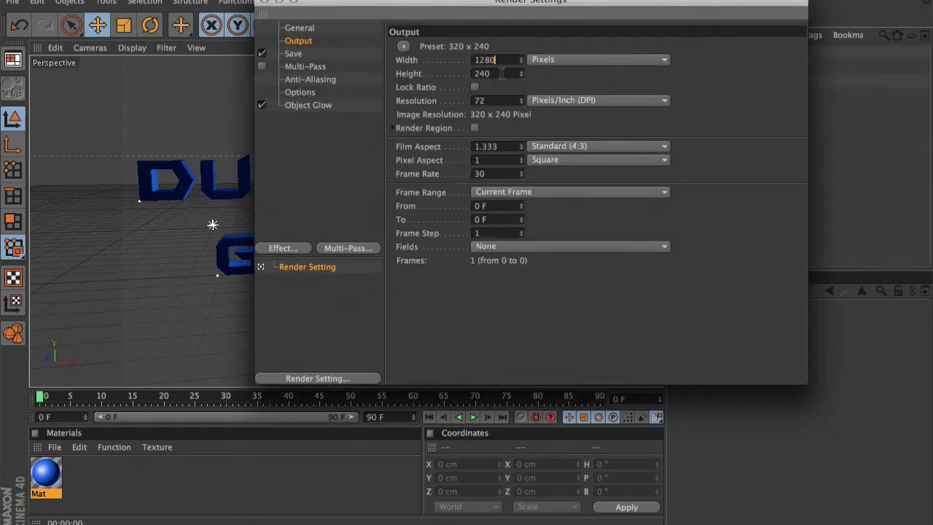
# Set the render to save on the Desktop as Hs in PNG format
pyautogui.click(295, 56)
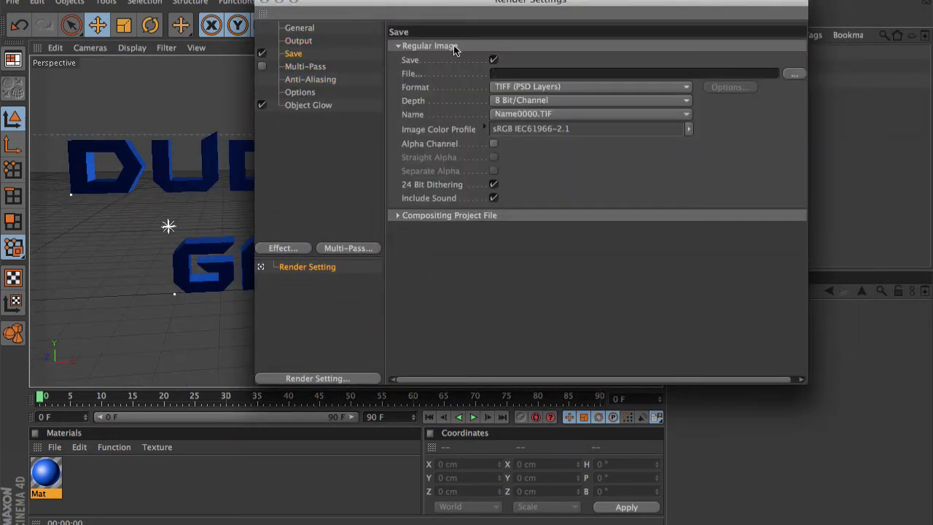
pyautogui.click(795, 74)
pyautogui.click(579, 200)
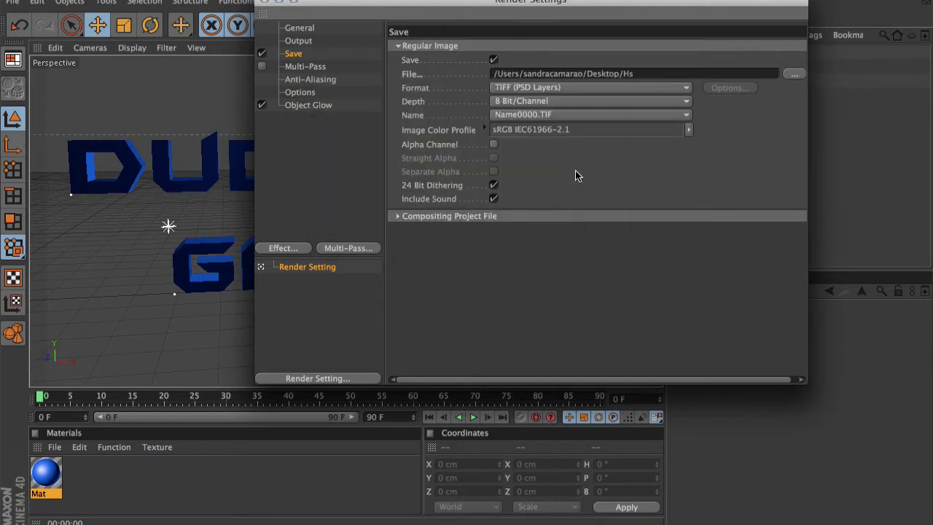
pyautogui.click(583, 87)
pyautogui.click(505, 212)
# Set the render's anti-aliasing to Best with 16x16 minimum and maximum levels, and render the final image
pyautogui.click(337, 80)
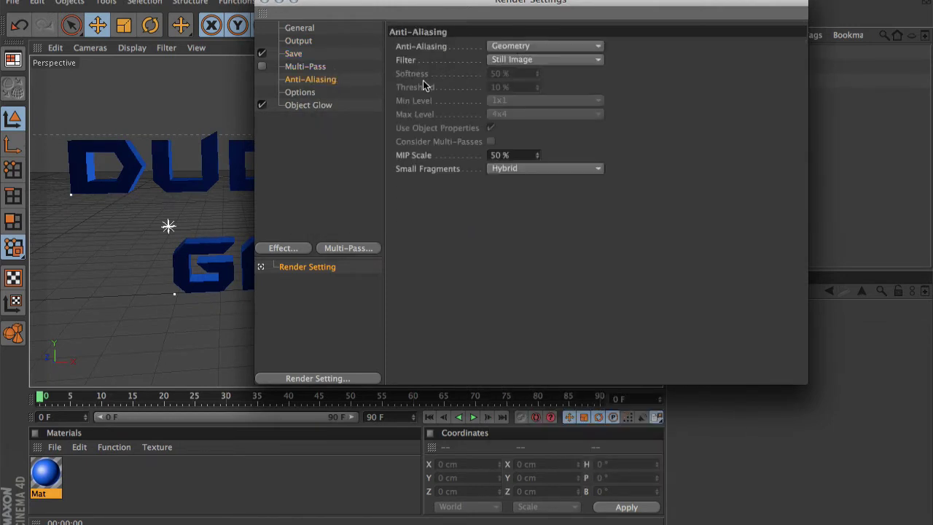
pyautogui.click(511, 46)
pyautogui.click(511, 60)
pyautogui.click(519, 100)
pyautogui.click(510, 171)
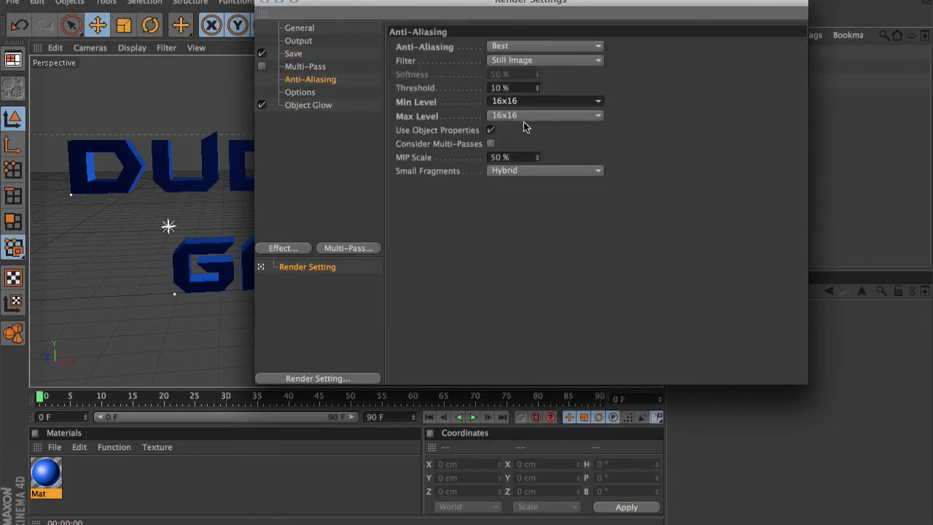
pyautogui.click(266, 2)
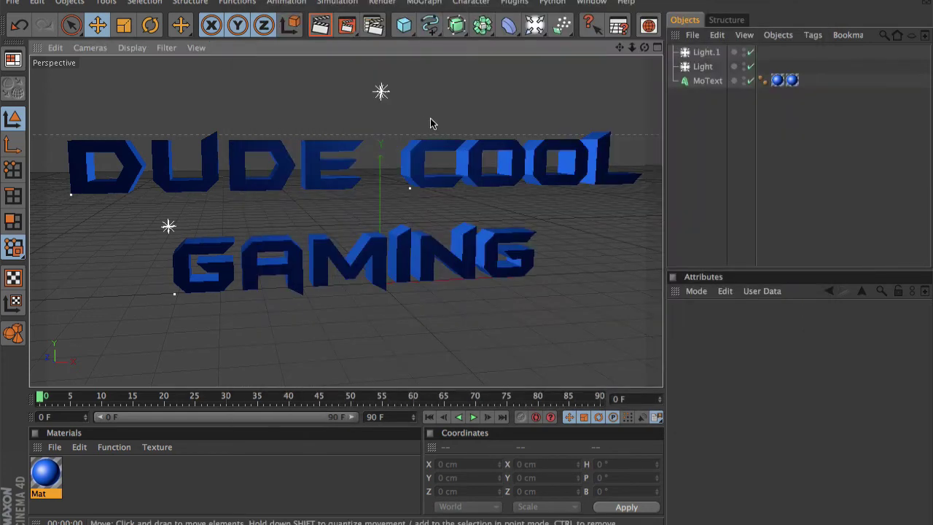
pyautogui.click(347, 27)
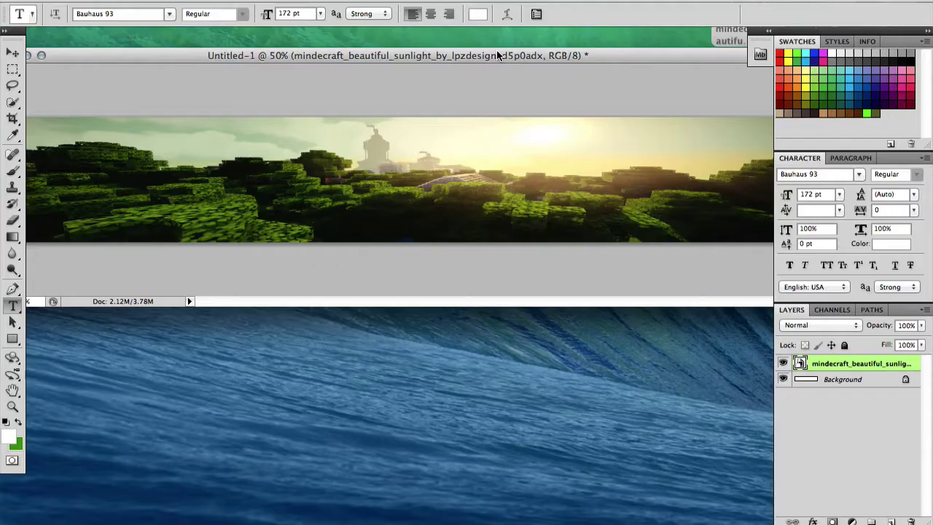
pyautogui.moveTo(494, 57); pyautogui.dragTo(529, 49)
pyautogui.click(542, 345)
pyautogui.moveTo(829, 419); pyautogui.dragTo(395, 203)
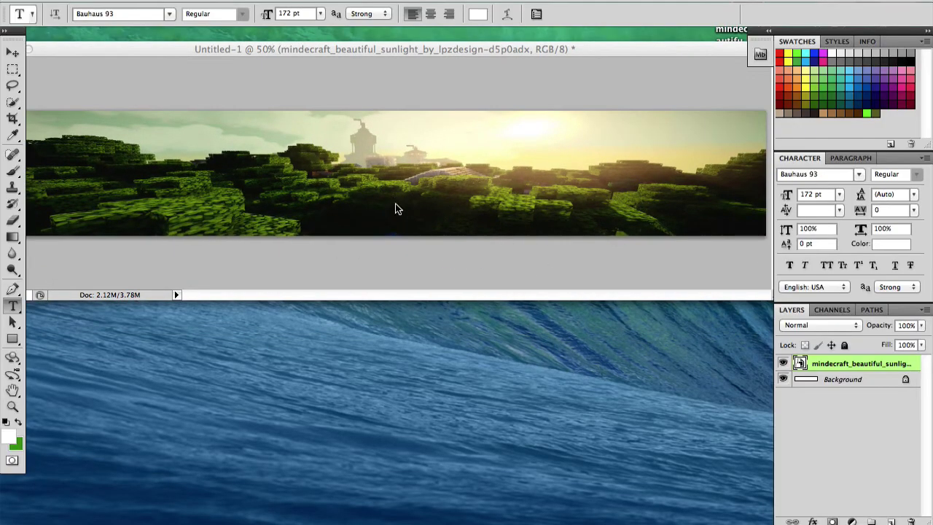
pyautogui.moveTo(493, 112); pyautogui.dragTo(543, 85)
pyautogui.moveTo(267, 236); pyautogui.dragTo(251, 266)
pyautogui.moveTo(397, 161); pyautogui.dragTo(399, 162)
pyautogui.moveTo(434, 48); pyautogui.dragTo(514, 52)
pyautogui.rightClick(502, 129)
pyautogui.press('Escape')
pyautogui.press('Escape')
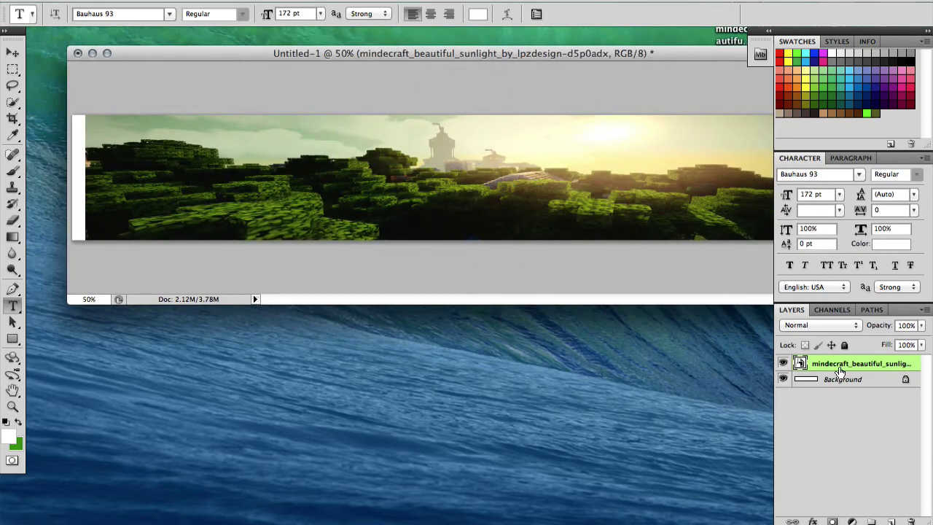
# Delete the mindecraft_beautiful_sunlight image layer from the Photoshop banner document
pyautogui.rightClick(674, 153)
pyautogui.click(700, 210)
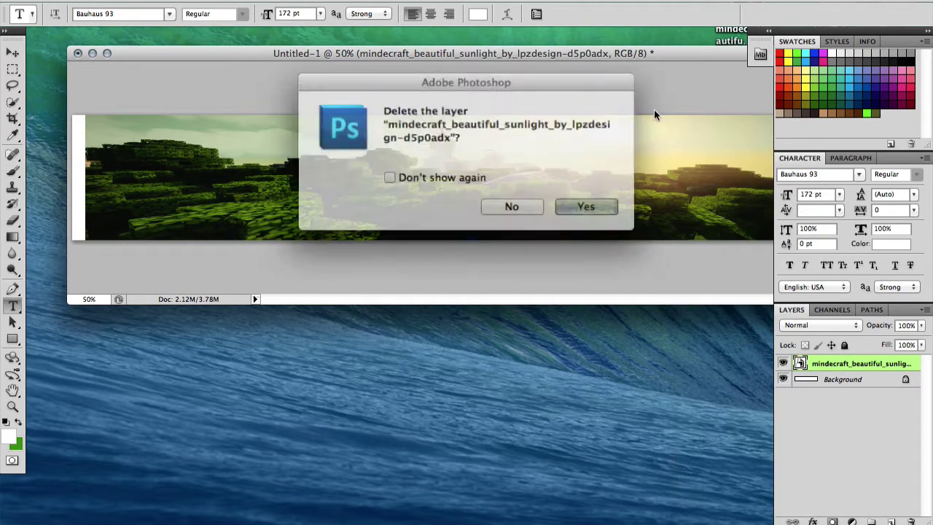
pyautogui.press('Return')
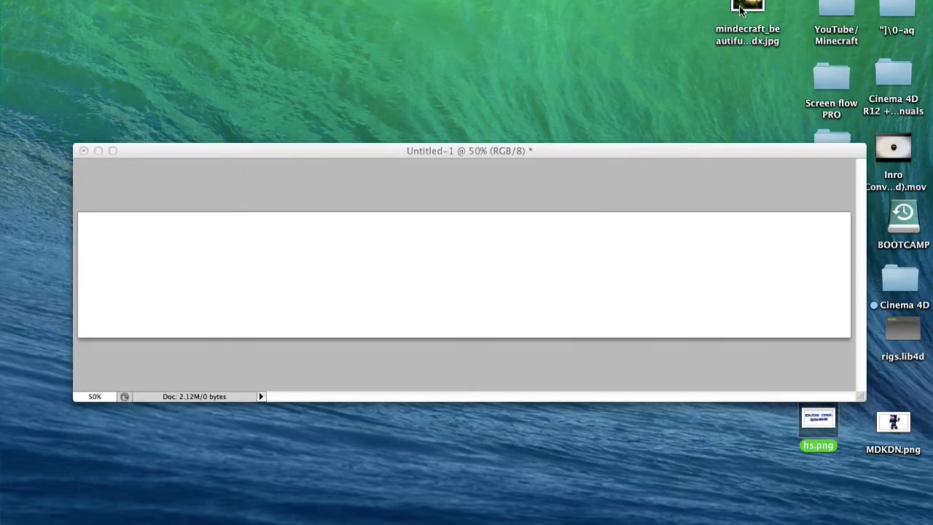
# Place the mindecraft_beautiful_sunlight JPG from the desktop into the banner, enlarged to cover the whole canvas
pyautogui.moveTo(738, 11); pyautogui.dragTo(511, 268)
pyautogui.moveTo(350, 210); pyautogui.dragTo(65, 124)
pyautogui.moveTo(578, 337); pyautogui.dragTo(893, 423)
pyautogui.moveTo(625, 149); pyautogui.dragTo(404, 51)
pyautogui.rightClick(555, 192)
pyautogui.click(576, 200)
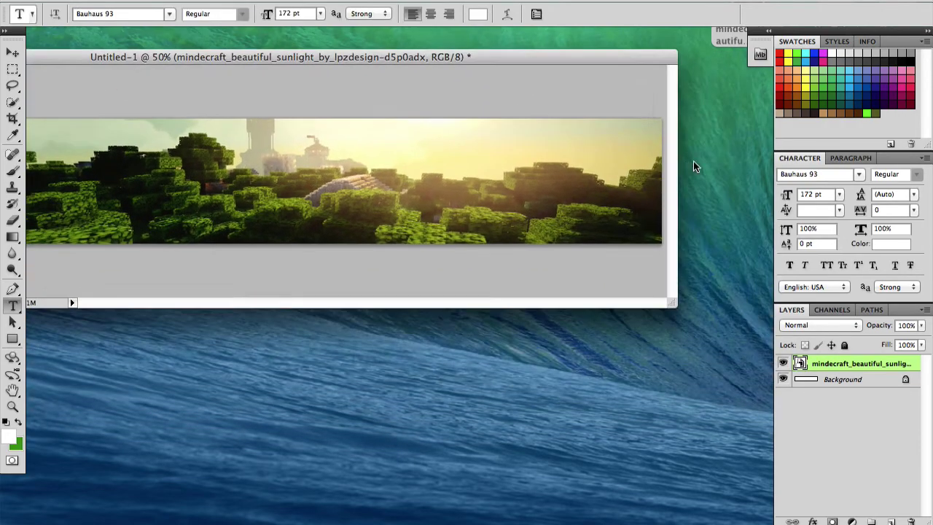
# Place hs.png over the banner's middle at X 1099, Y 193.16 px, scaled to 15.94% width and 18.20% height
pyautogui.click(694, 161)
pyautogui.moveTo(810, 410); pyautogui.dragTo(423, 218)
pyautogui.moveTo(394, 57); pyautogui.dragTo(485, 57)
pyautogui.moveTo(480, 119); pyautogui.dragTo(532, 83)
pyautogui.moveTo(256, 242); pyautogui.dragTo(215, 280)
pyautogui.moveTo(334, 165); pyautogui.dragTo(334, 172)
pyautogui.rightClick(368, 155)
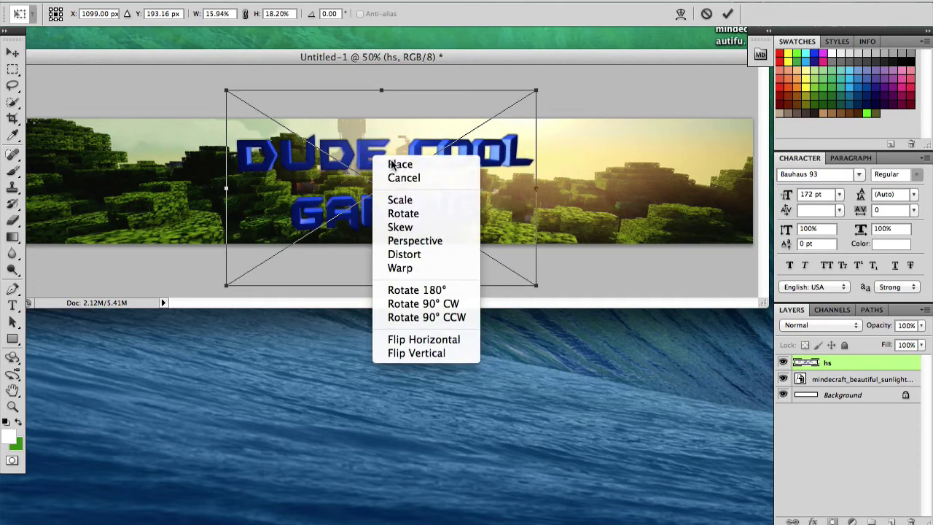
pyautogui.click(396, 162)
# Place MDKDN.png to the right of the title text and enlarge the character slightly
pyautogui.moveTo(580, 57); pyautogui.dragTo(434, 35)
pyautogui.click(693, 164)
pyautogui.moveTo(894, 421); pyautogui.dragTo(452, 200)
pyautogui.moveTo(223, 127); pyautogui.dragTo(450, 130)
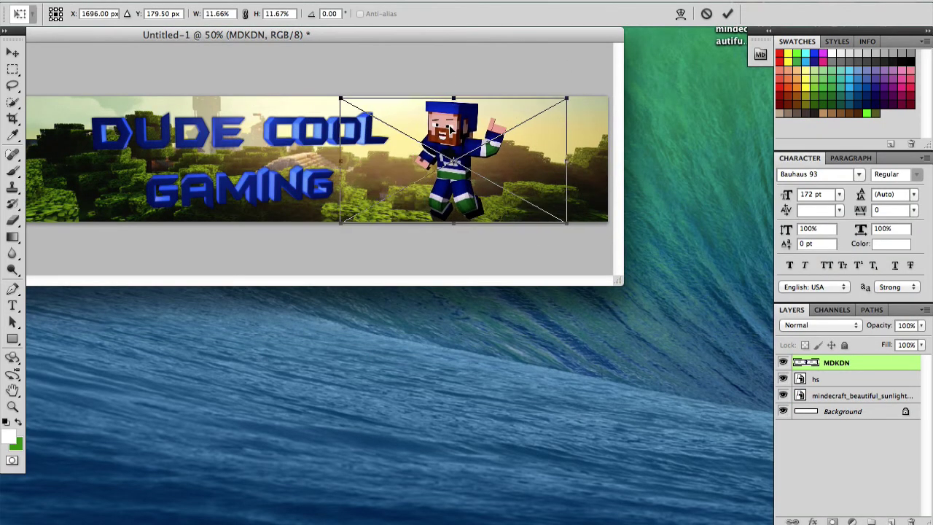
pyautogui.moveTo(454, 98); pyautogui.dragTo(455, 95)
pyautogui.moveTo(340, 216); pyautogui.dragTo(338, 222)
pyautogui.rightClick(447, 151)
pyautogui.click(466, 153)
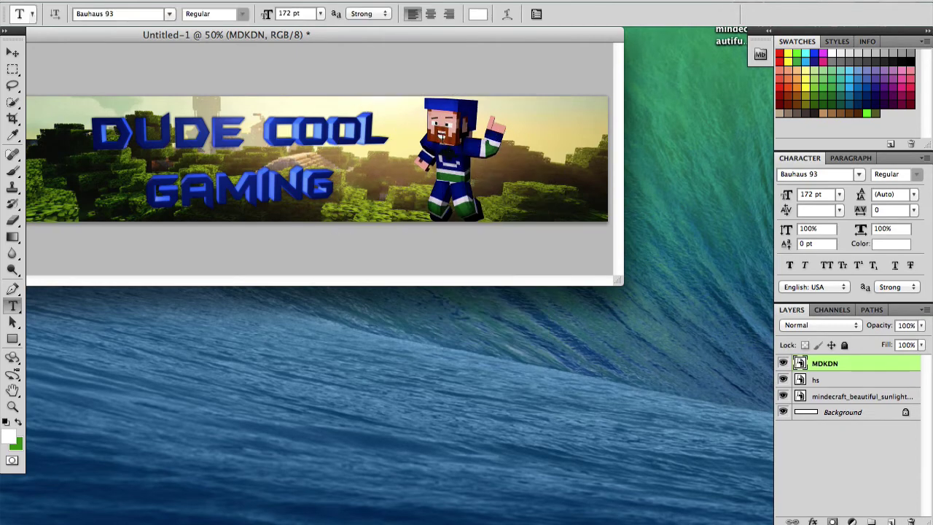
pyautogui.moveTo(456, 35); pyautogui.dragTo(634, 140)
pyautogui.click(628, 107)
pyautogui.moveTo(820, 371); pyautogui.dragTo(345, 225)
pyautogui.rightClick(390, 248)
pyautogui.click(419, 270)
pyautogui.moveTo(493, 139); pyautogui.dragTo(248, 93)
pyautogui.click(653, 261)
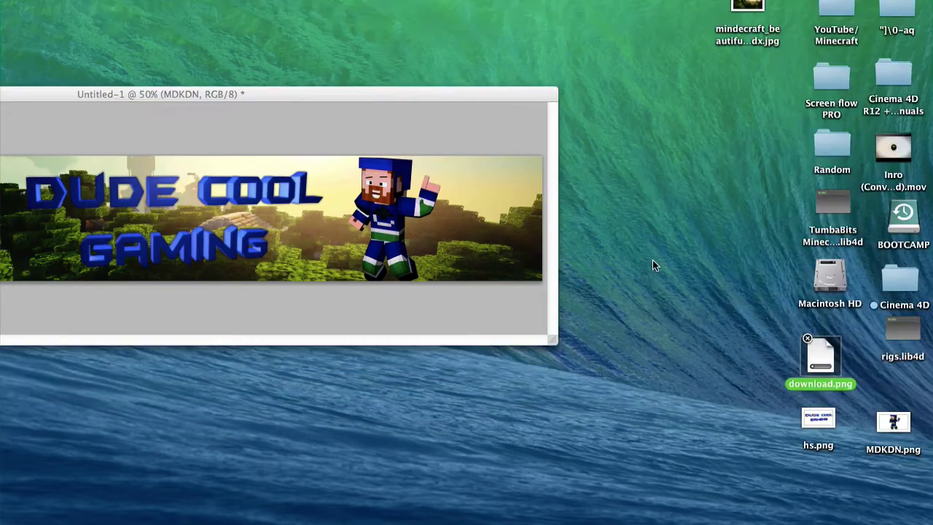
pyautogui.click(759, 306)
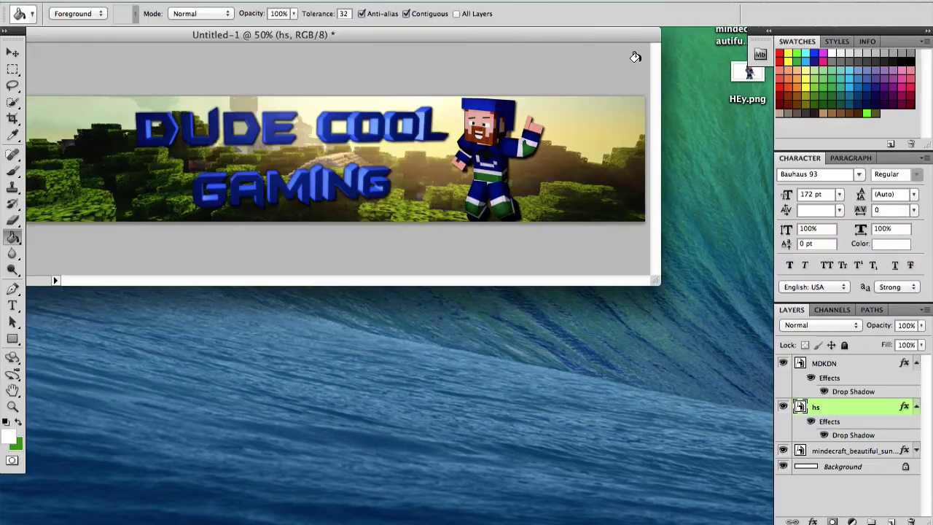
# Bring HEy.png from the desktop into the banner and move the character to the left of the title text
pyautogui.moveTo(240, 37); pyautogui.dragTo(283, 65)
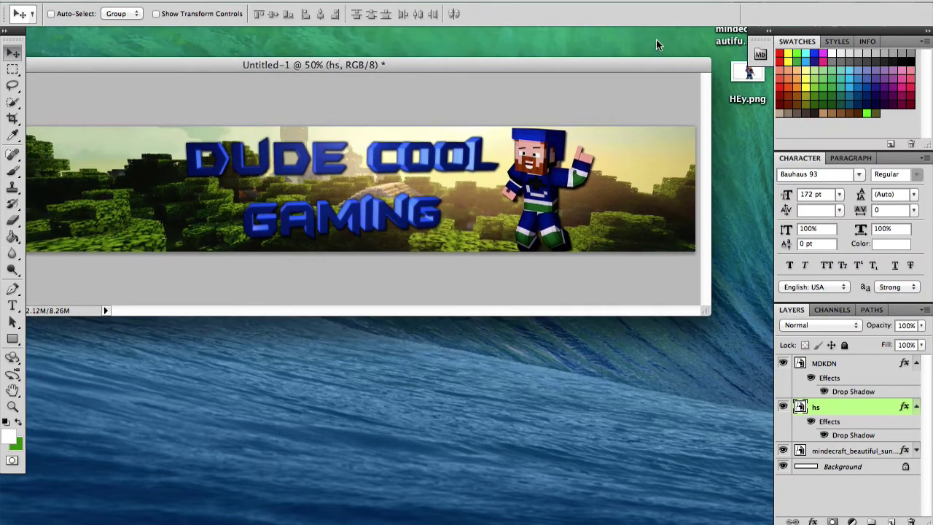
pyautogui.click(654, 39)
pyautogui.moveTo(734, 65); pyautogui.dragTo(242, 150)
pyautogui.click(400, 53)
pyautogui.click(575, 195)
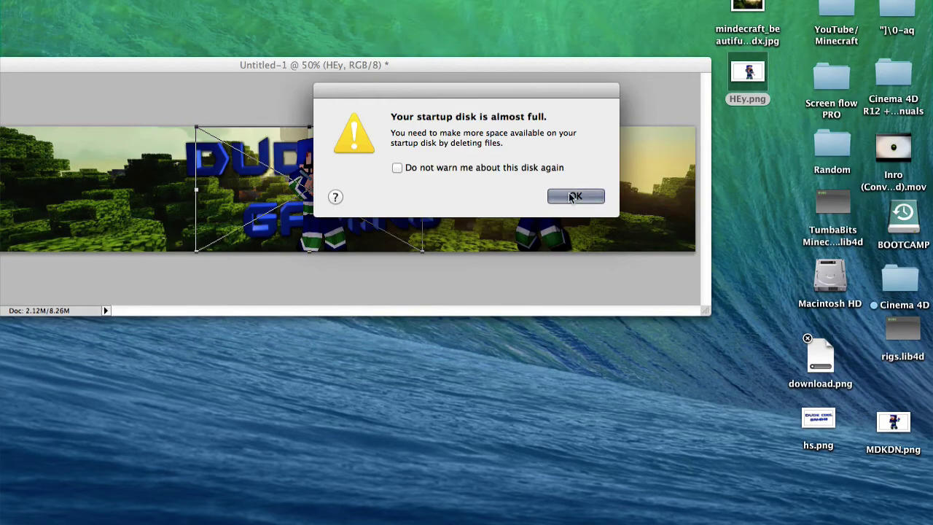
pyautogui.moveTo(416, 65); pyautogui.dragTo(504, 63)
pyautogui.moveTo(375, 152); pyautogui.dragTo(187, 149)
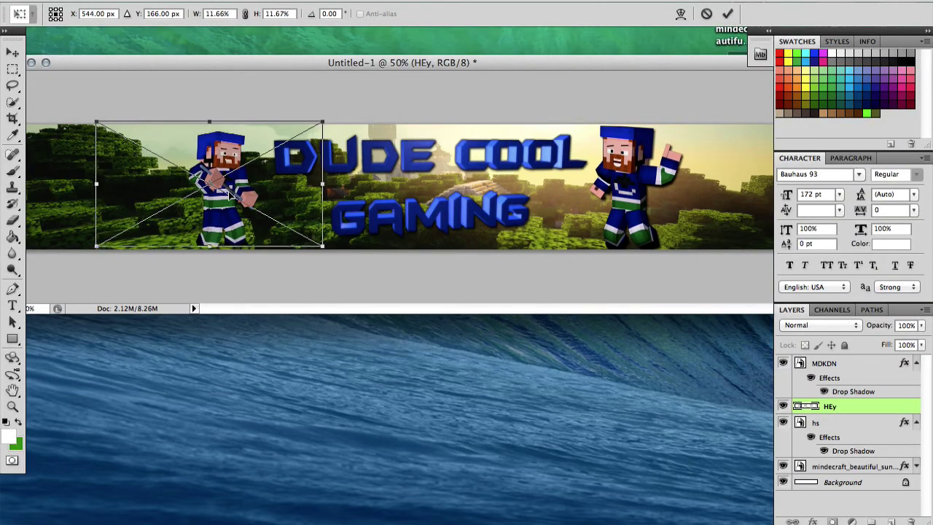
# Scale the HEy character to 14.02% width and 13.40% height at X 549, Y 173 px and commit the placement
pyautogui.moveTo(231, 195); pyautogui.dragTo(233, 203)
pyautogui.moveTo(98, 130); pyautogui.dragTo(57, 107)
pyautogui.moveTo(199, 175); pyautogui.dragTo(223, 183)
pyautogui.rightClick(226, 175)
pyautogui.click(218, 139)
pyautogui.moveTo(216, 113); pyautogui.dragTo(217, 116)
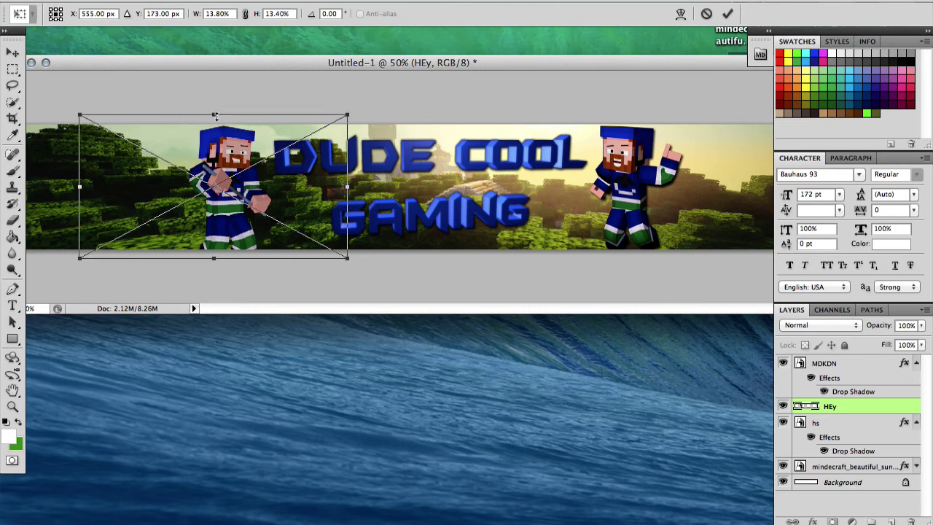
pyautogui.moveTo(78, 187); pyautogui.dragTo(73, 187)
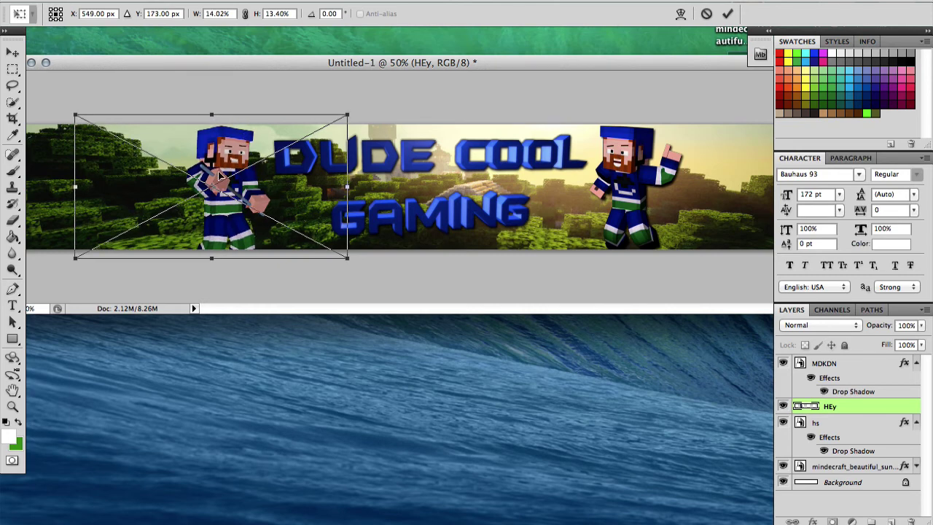
pyautogui.rightClick(210, 169)
pyautogui.click(209, 165)
pyautogui.press('Return')
pyautogui.moveTo(368, 59); pyautogui.dragTo(333, 60)
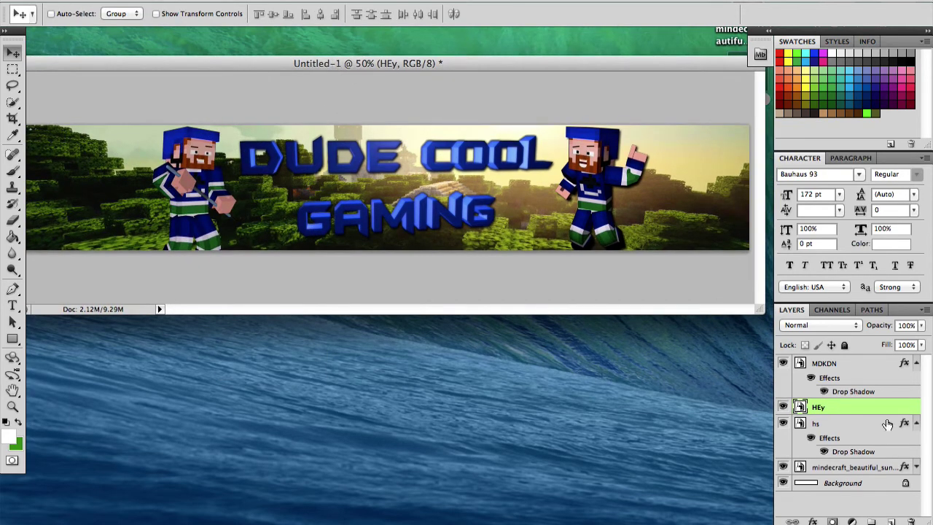
# Add a drop shadow to the HEy layer
pyautogui.doubleClick(861, 407)
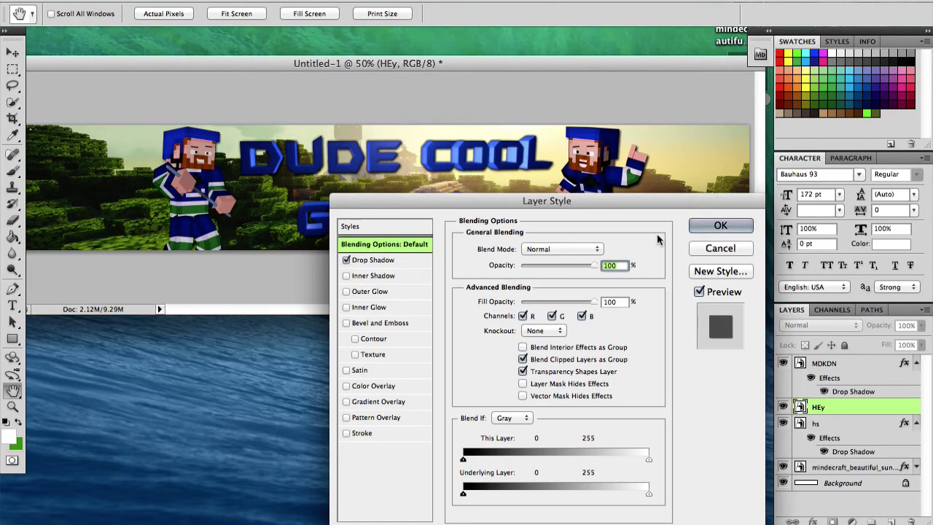
pyautogui.click(720, 225)
pyautogui.moveTo(434, 64)
pyautogui.mouseDown()
pyautogui.moveTo(464, 66)
pyautogui.moveTo(432, 52)
pyautogui.mouseUp()
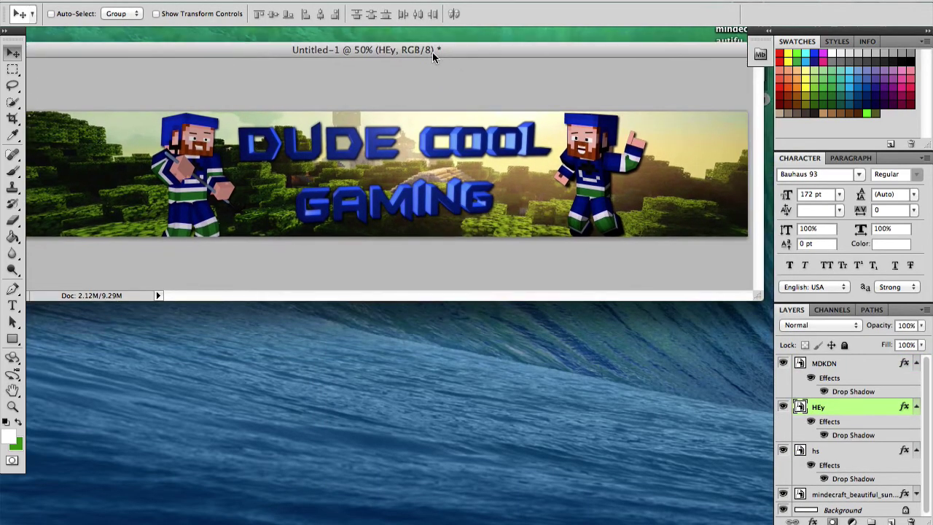
# Add the white text "By: RockyRed17" at 10 pt in the banner's lower-right corner
pyautogui.click(12, 304)
pyautogui.moveTo(315, 52); pyautogui.dragTo(288, 44)
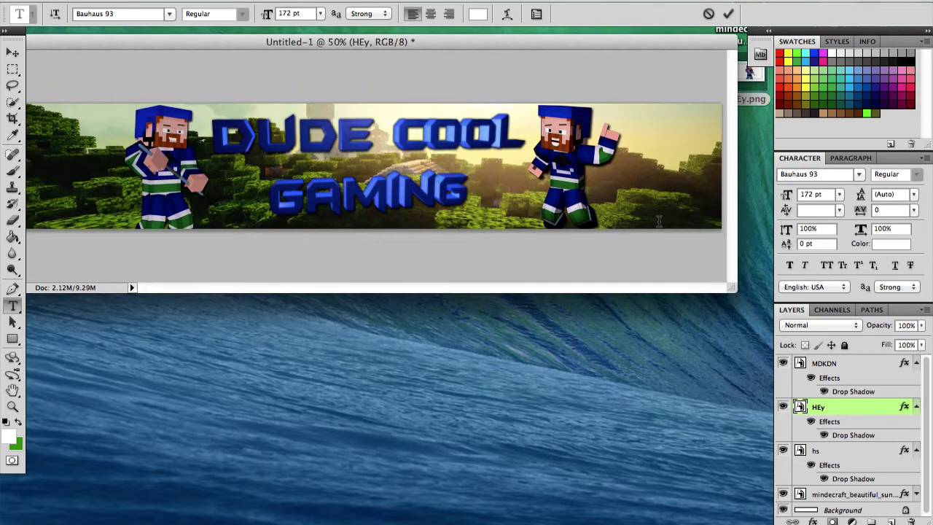
pyautogui.click(612, 222)
pyautogui.click(320, 13)
pyautogui.click(304, 90)
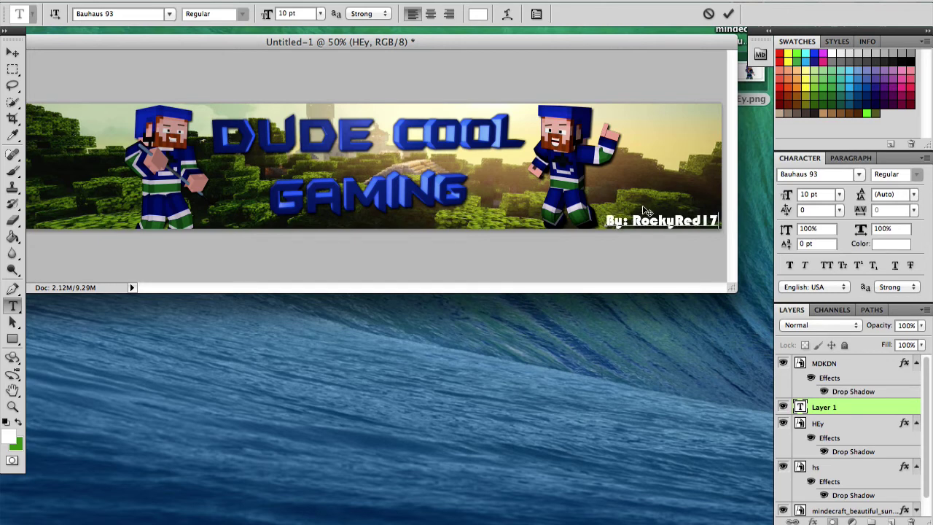
# Change the font of the "By: RockyRed17" credit text to Minecraft Evenings
pyautogui.moveTo(720, 218); pyautogui.dragTo(604, 218)
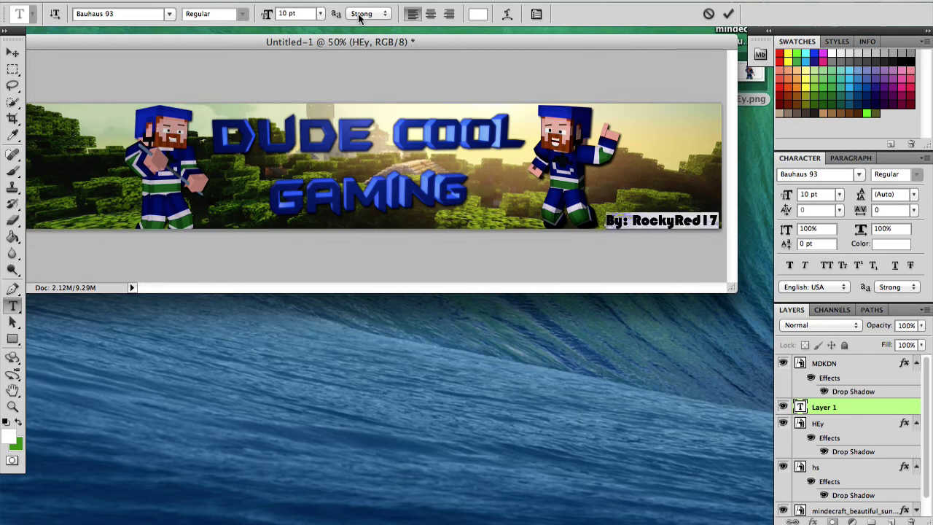
pyautogui.click(170, 14)
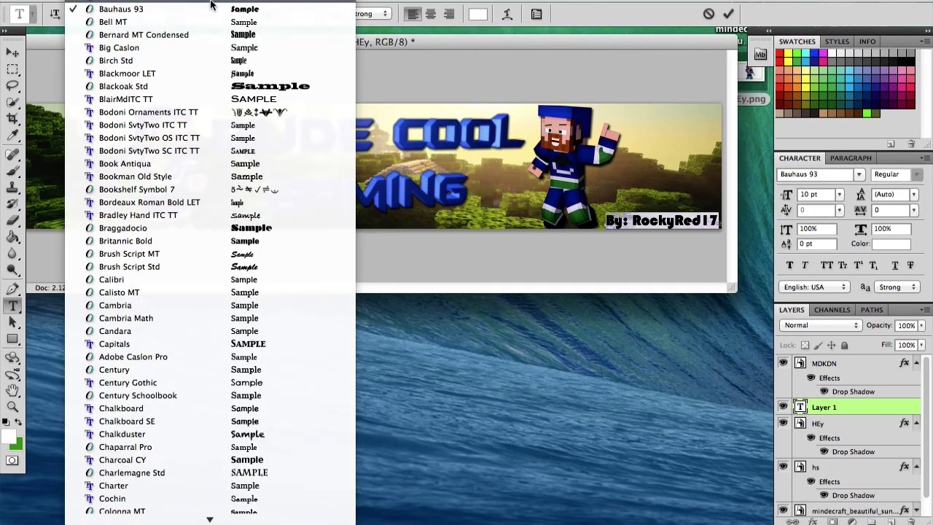
pyautogui.scroll(-3, 245, 148)
pyautogui.scroll(-20, 247, 148)
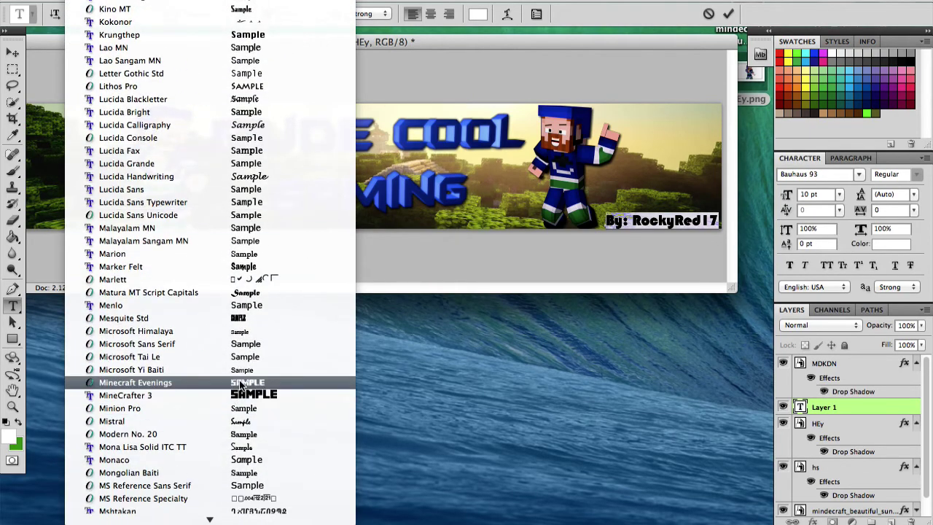
pyautogui.click(216, 383)
pyautogui.click(692, 217)
# Recolor the whole credit text to the dark grey-green 40483e
pyautogui.moveTo(606, 218); pyautogui.dragTo(721, 218)
pyautogui.click(10, 437)
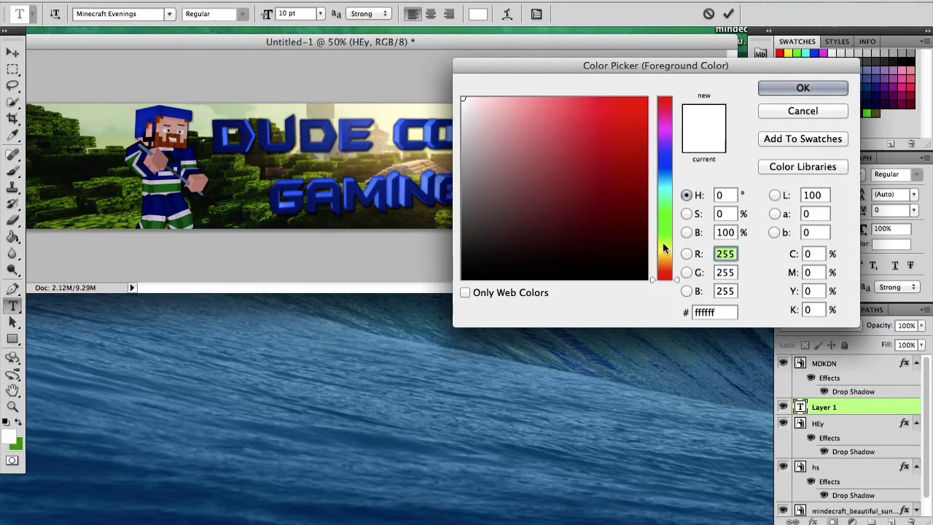
pyautogui.click(665, 224)
pyautogui.moveTo(640, 238); pyautogui.dragTo(486, 226)
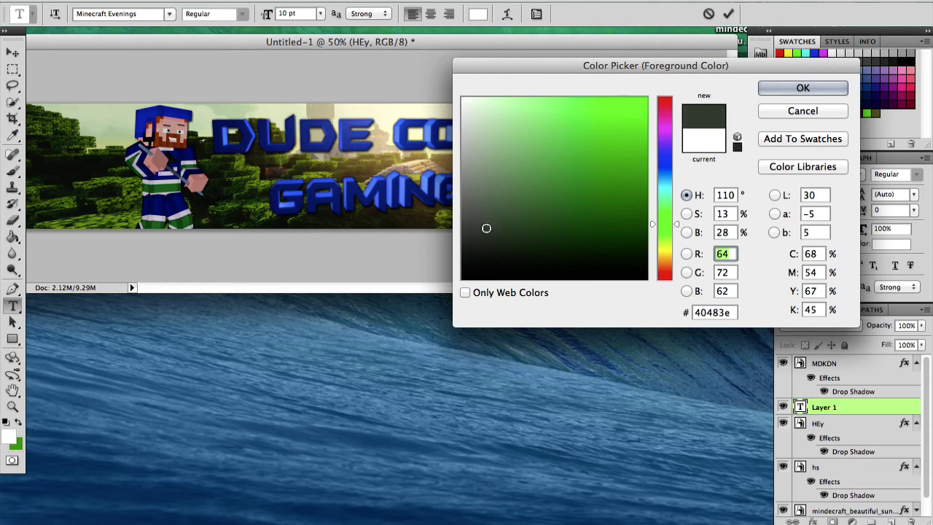
pyautogui.press('Return')
pyautogui.click(673, 218)
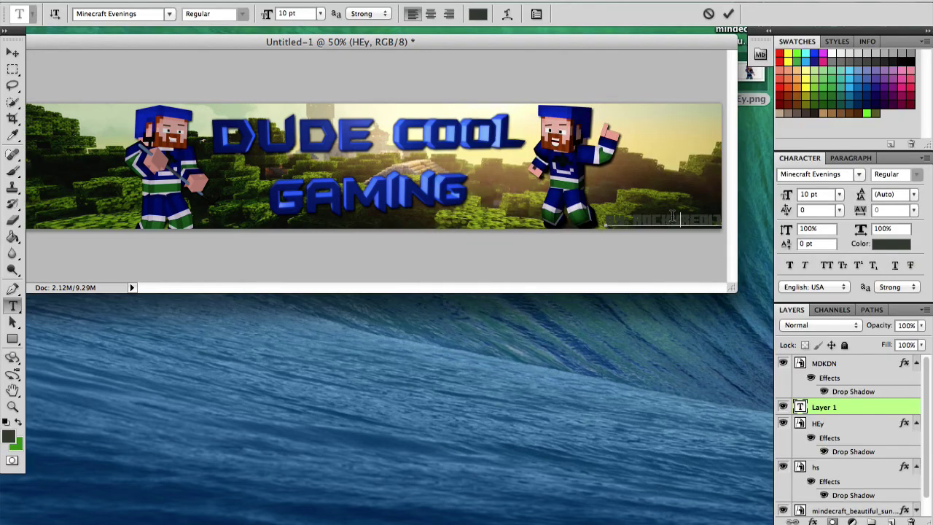
# Add a Stroke layer effect to the "By: RockyRed17" text layer and reposition the document window
pyautogui.doubleClick(828, 406)
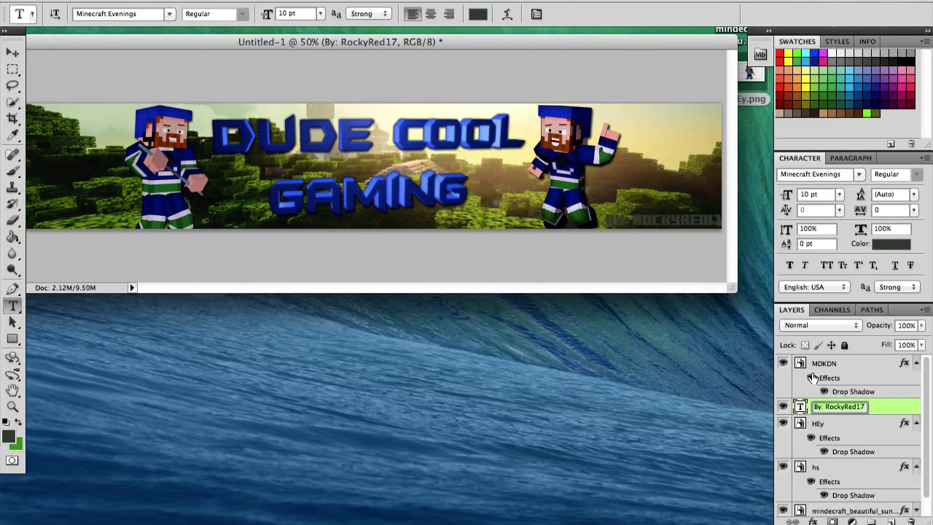
pyautogui.doubleClick(891, 406)
pyautogui.moveTo(440, 198)
pyautogui.mouseDown()
pyautogui.moveTo(804, 125)
pyautogui.moveTo(516, 129)
pyautogui.mouseUp()
pyautogui.click(754, 152)
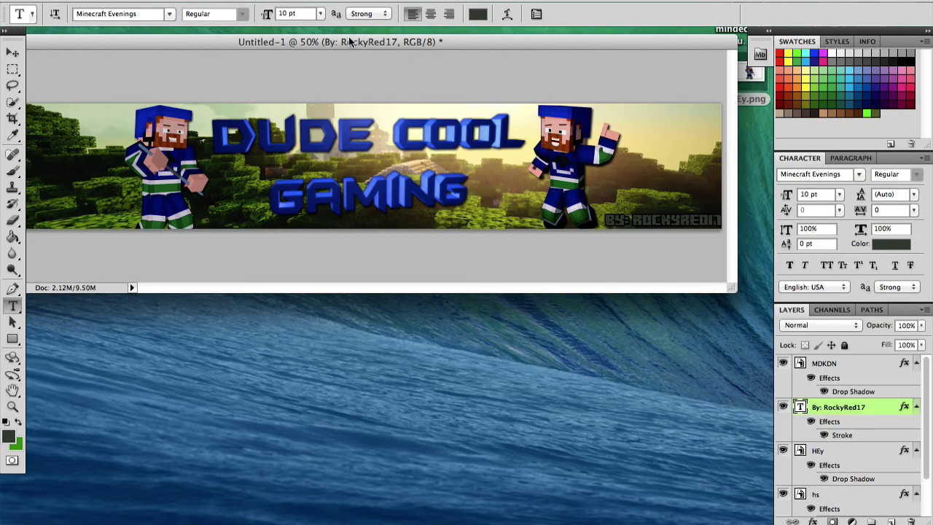
pyautogui.moveTo(350, 41); pyautogui.dragTo(427, 66)
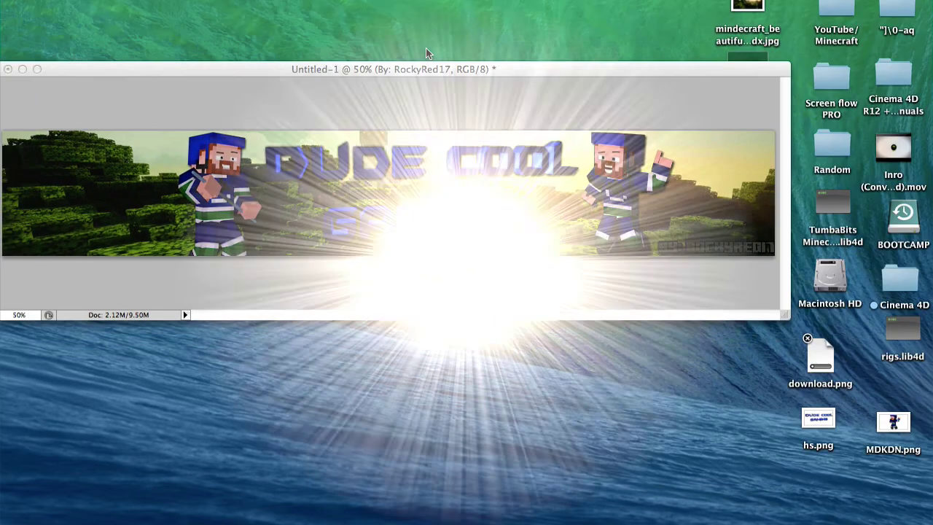